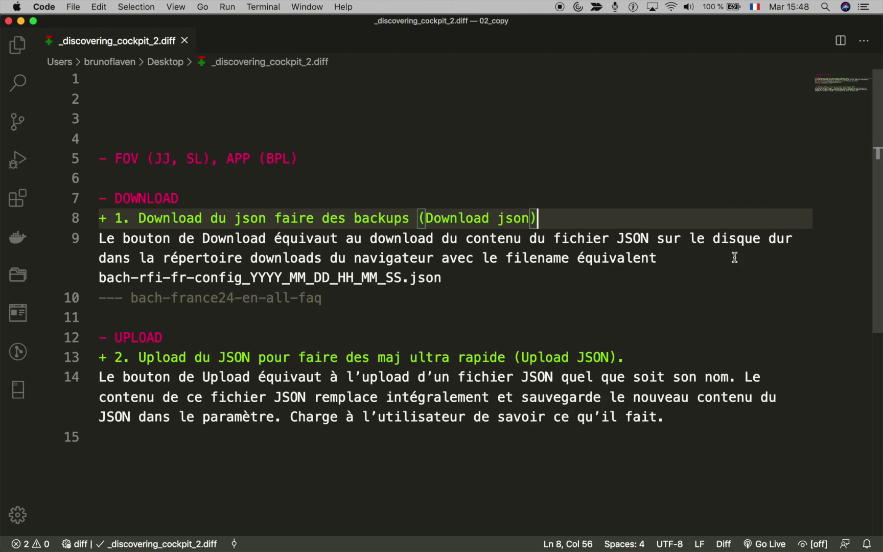
Enlarge the editor text and read through the DOWNLOAD and UPLOAD notes in _discovering_cockpit_2.diff.
key(super+equal)
scroll(572, 339, down, 1)
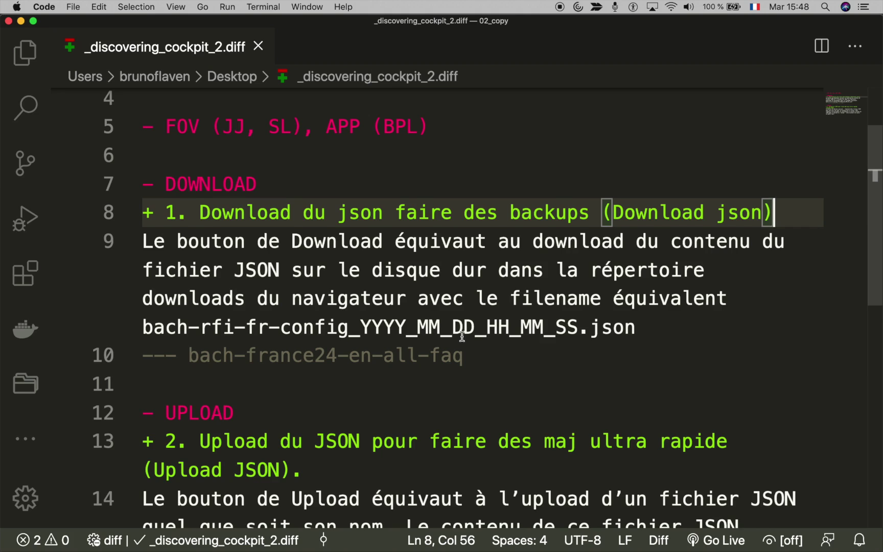
scroll(462, 336, down, 3)
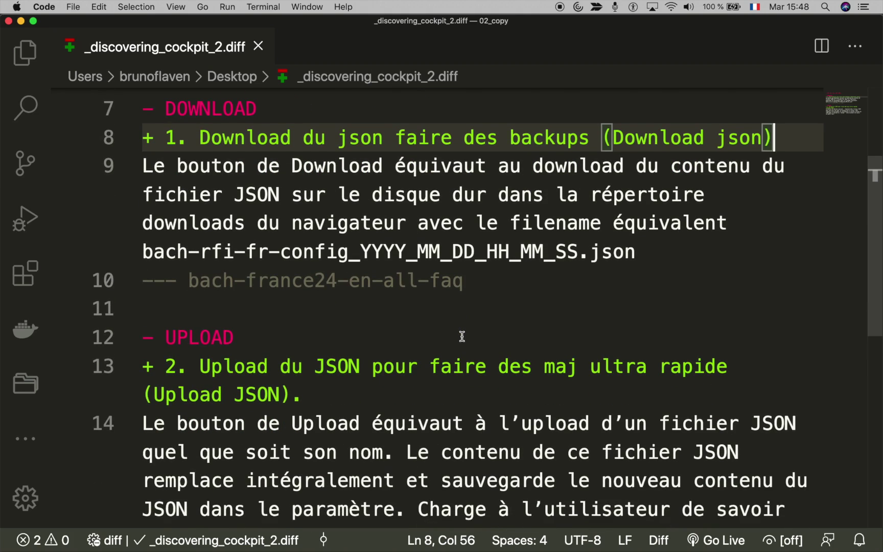
scroll(462, 336, down, 5)
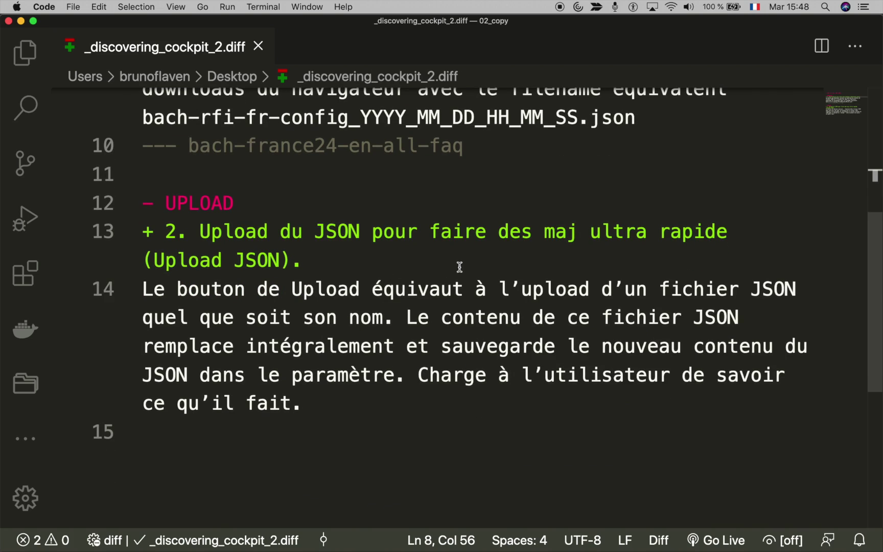
Switch to Chrome and bring up the Cockpit page for exporting and importing parameters.
key(super+Tab)
key(super+Tab)
key(super+Tab)
key(super+Tab)
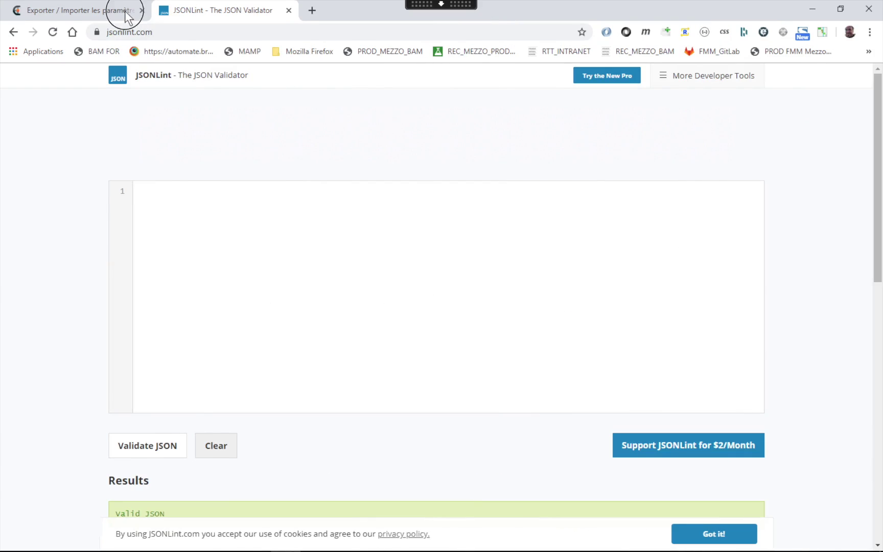
click(125, 15)
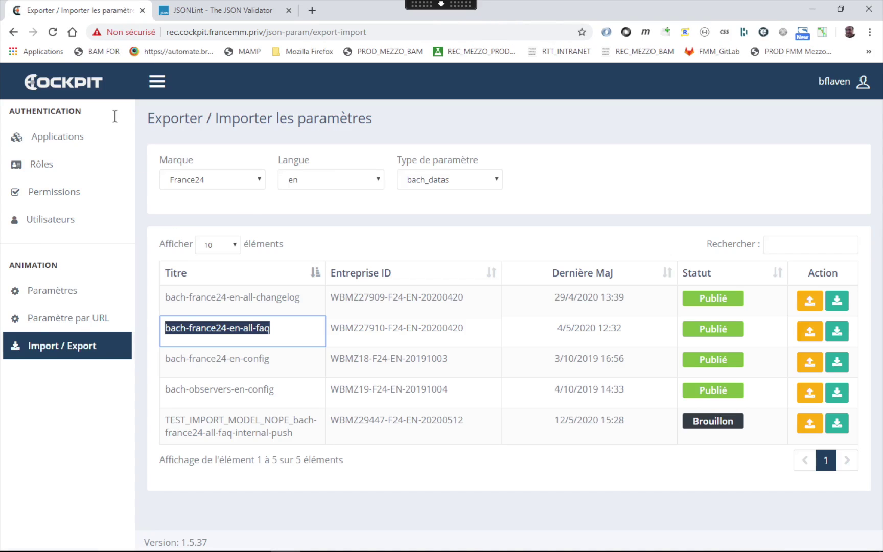
click(93, 98)
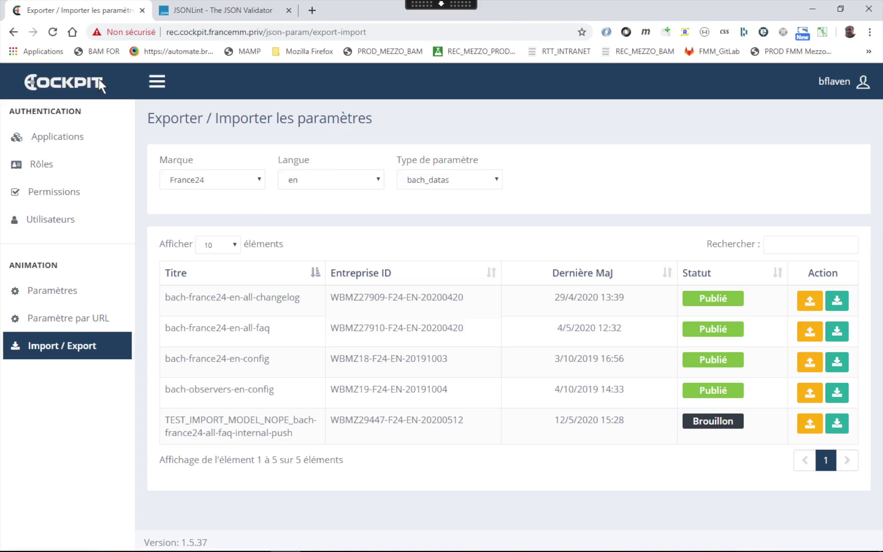
Load the Cockpit home page at rec.cockpit.francemm.priv/.
drag(270, 33, 492, 56)
text(j)
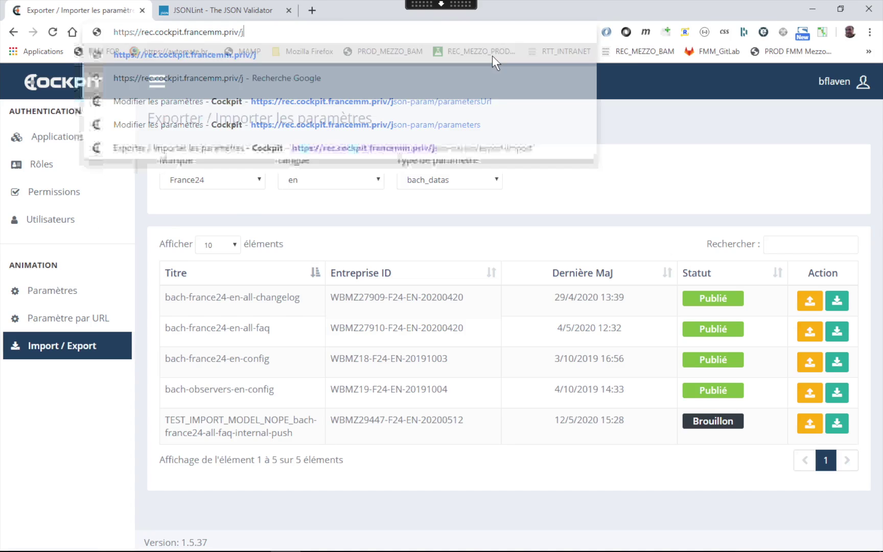
key(BackSpace)
key(Return)
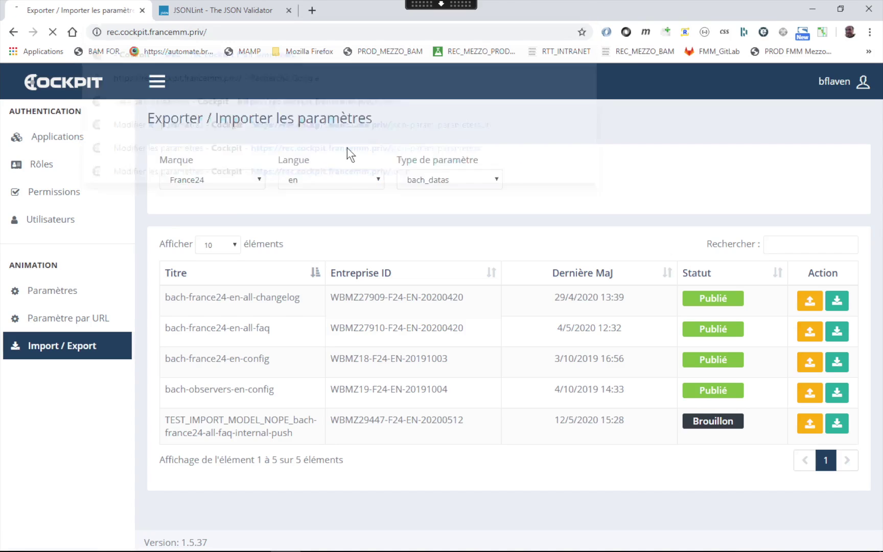
On the Paramètres page, filter by Marque Rfi and Langue fr, and look over the available parameter types.
click(56, 292)
click(189, 186)
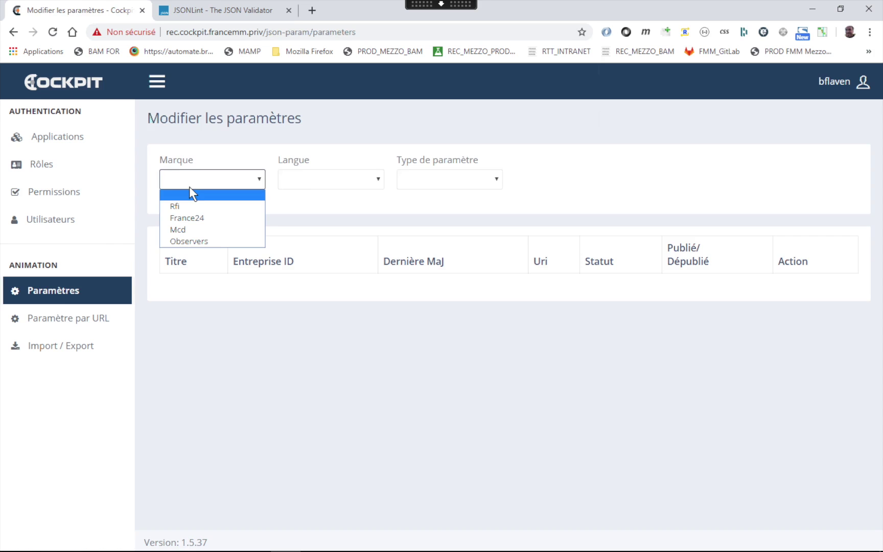
click(189, 186)
click(190, 186)
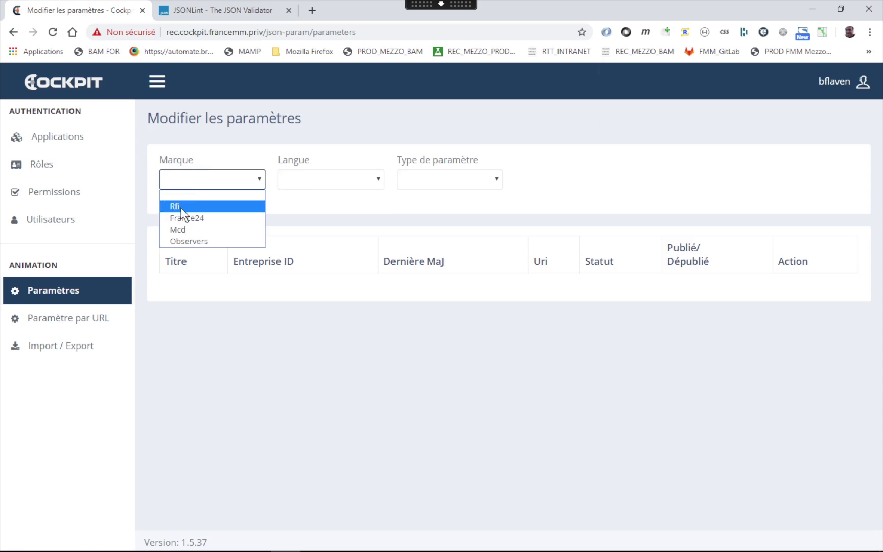
click(181, 203)
click(340, 184)
click(318, 207)
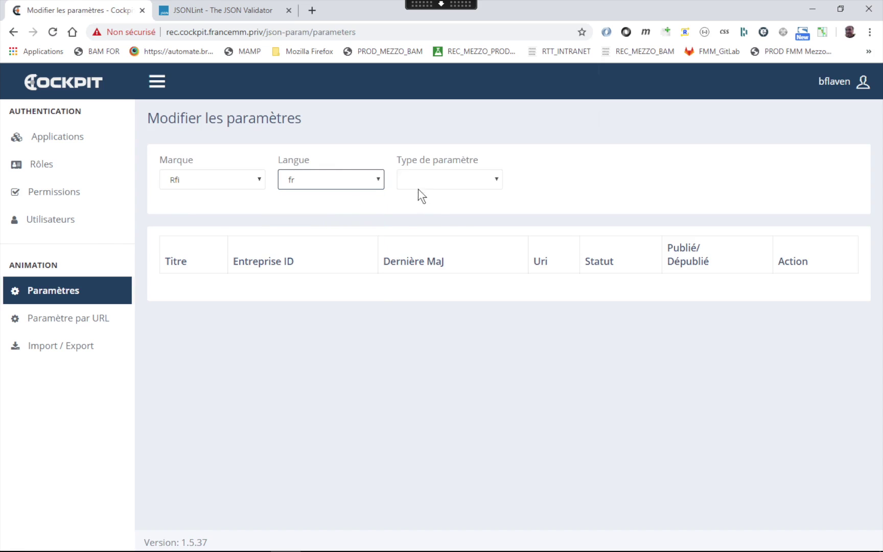
click(419, 179)
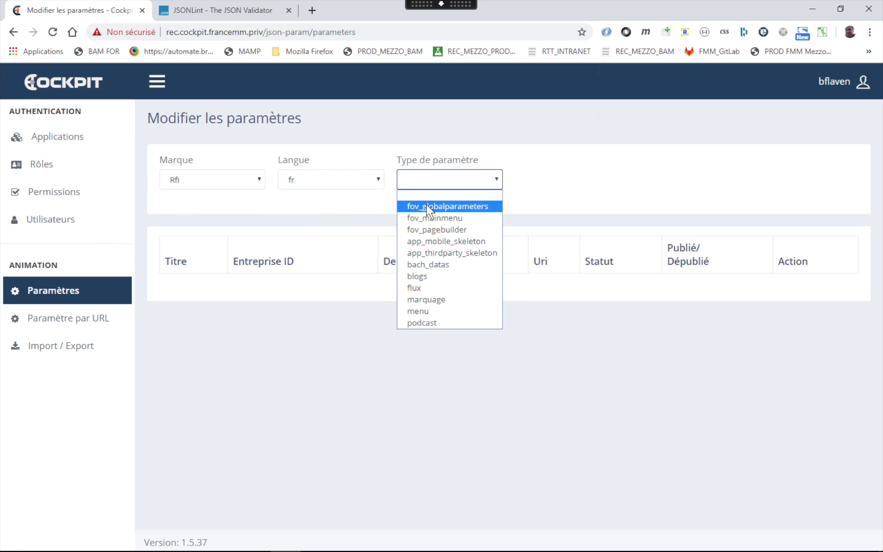
click(572, 173)
Open the Import / Export page and filter it by Marque France24, Langue en and Type de paramètre bach_datas.
click(30, 320)
click(41, 353)
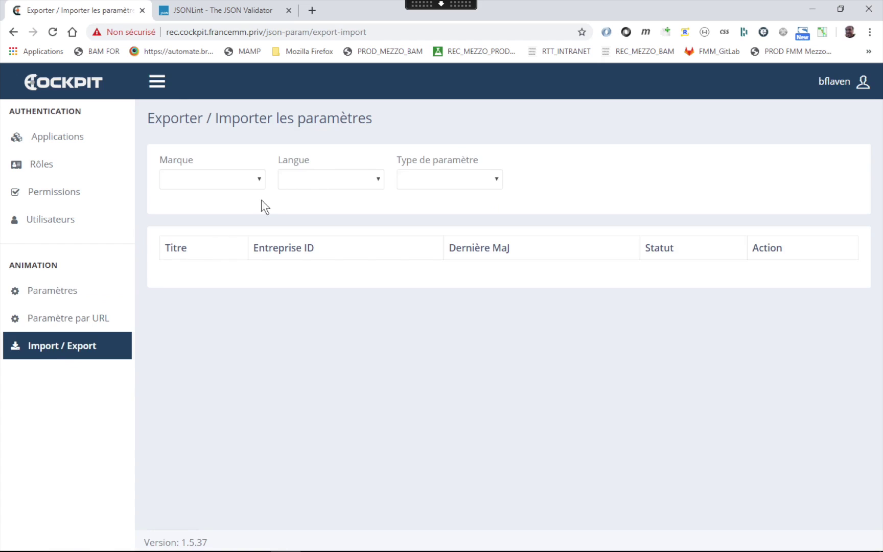
click(219, 182)
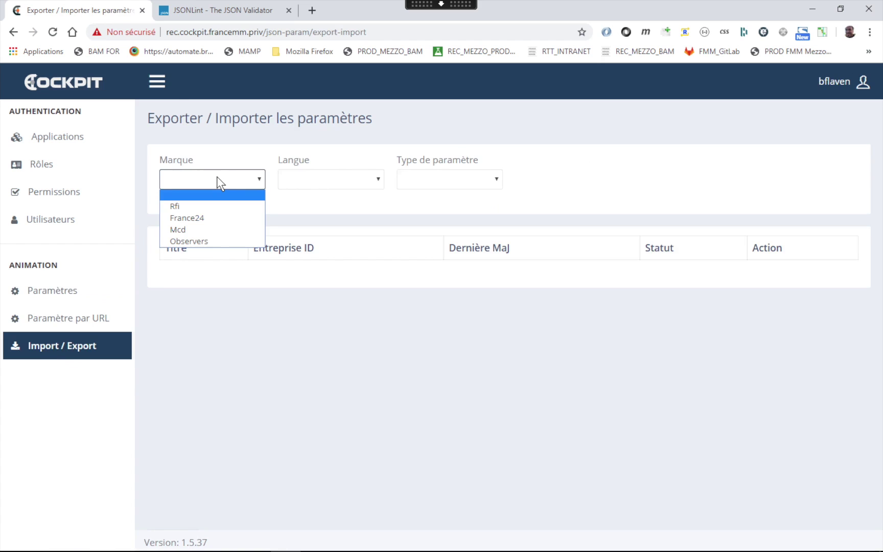
click(197, 218)
click(302, 179)
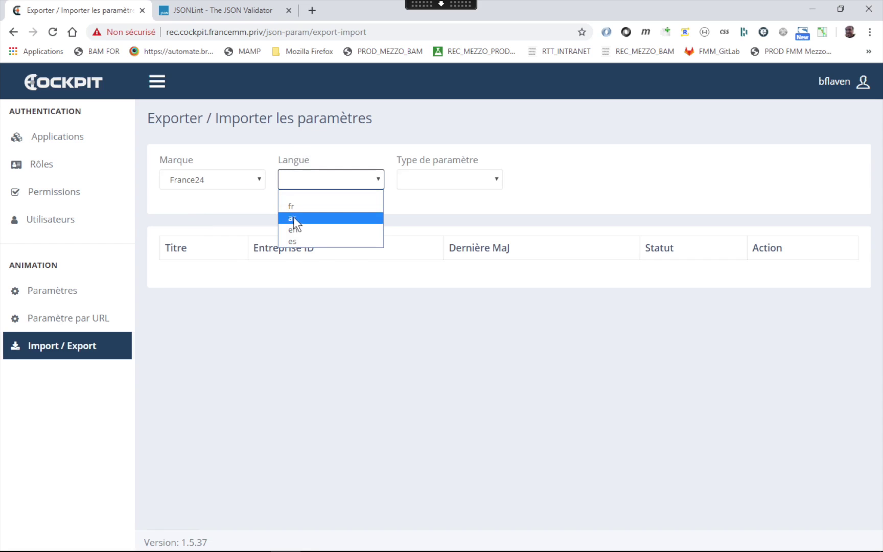
click(292, 230)
click(429, 178)
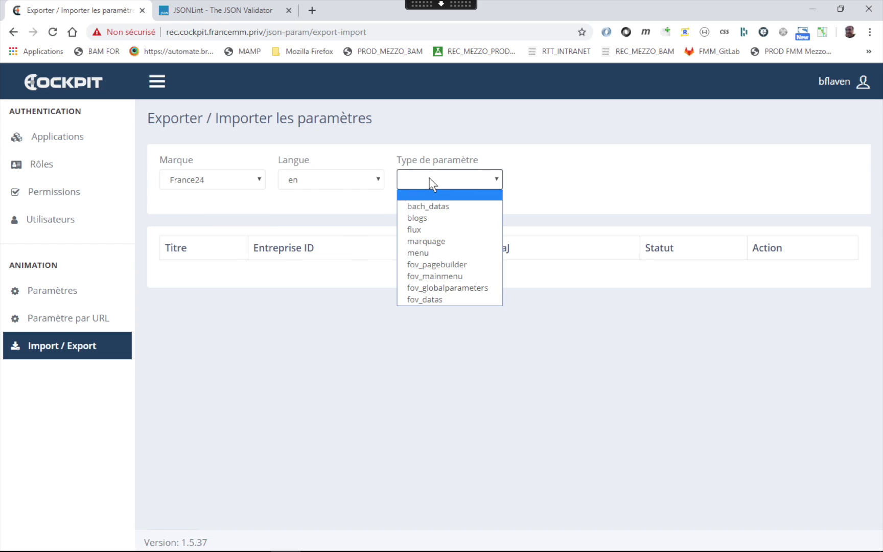
click(428, 206)
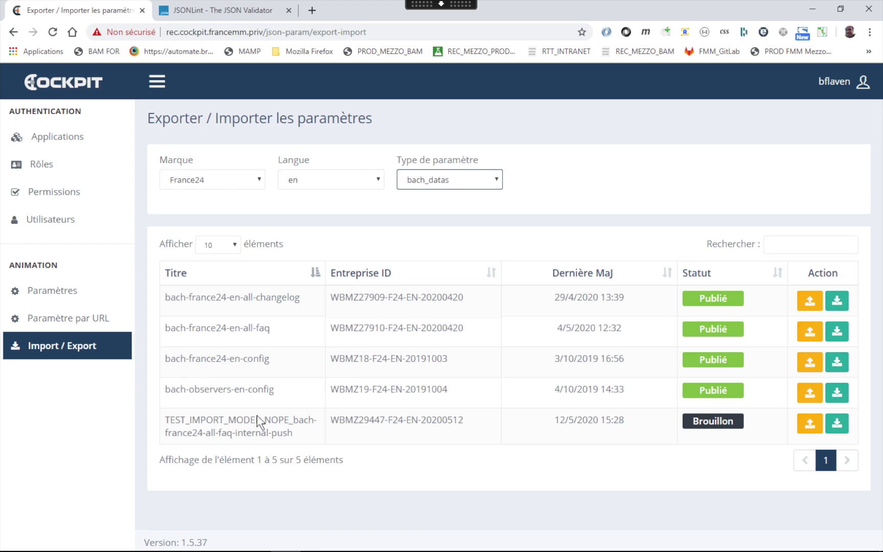
Export the JSON of bach-france24-en-all-changelog and bach-france24-en-all-faq.
double_click(256, 330)
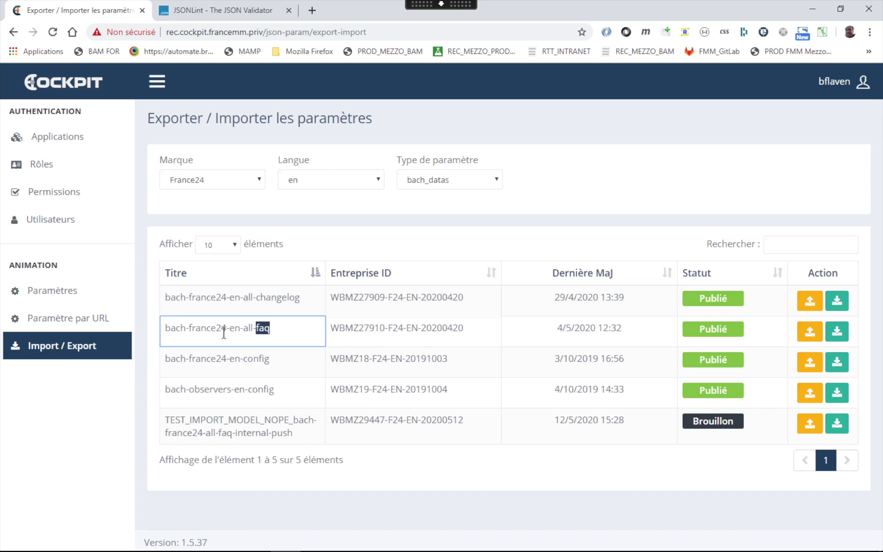
double_click(265, 301)
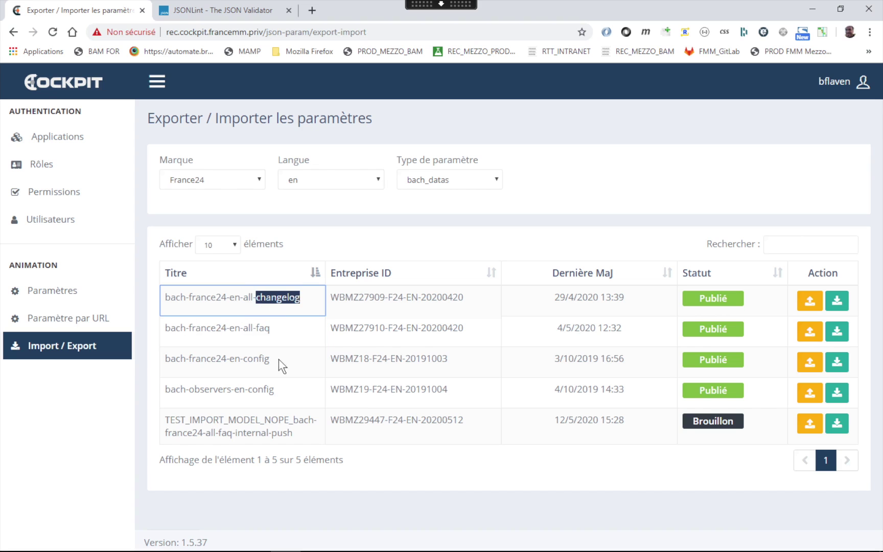
click(834, 306)
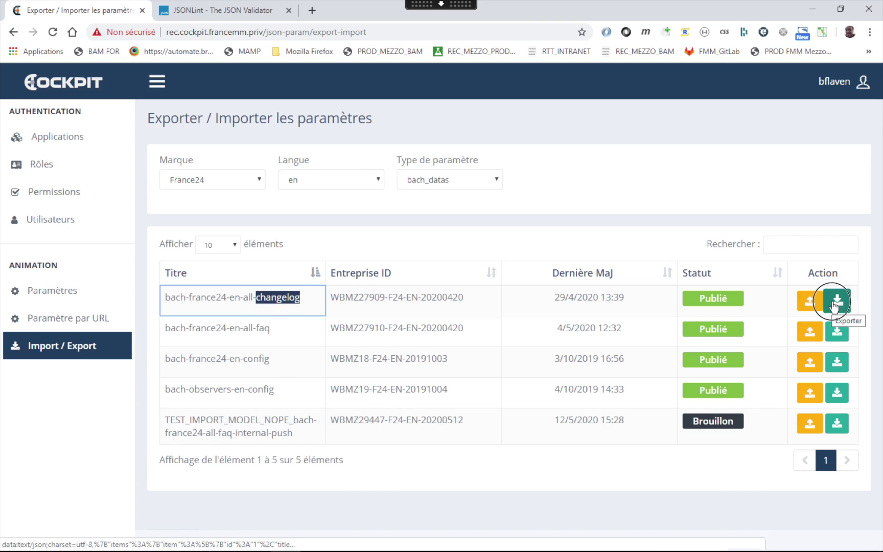
click(840, 341)
Show the exported files in the Downloads folder, sort by modification date and select the faq JSON file.
click(817, 533)
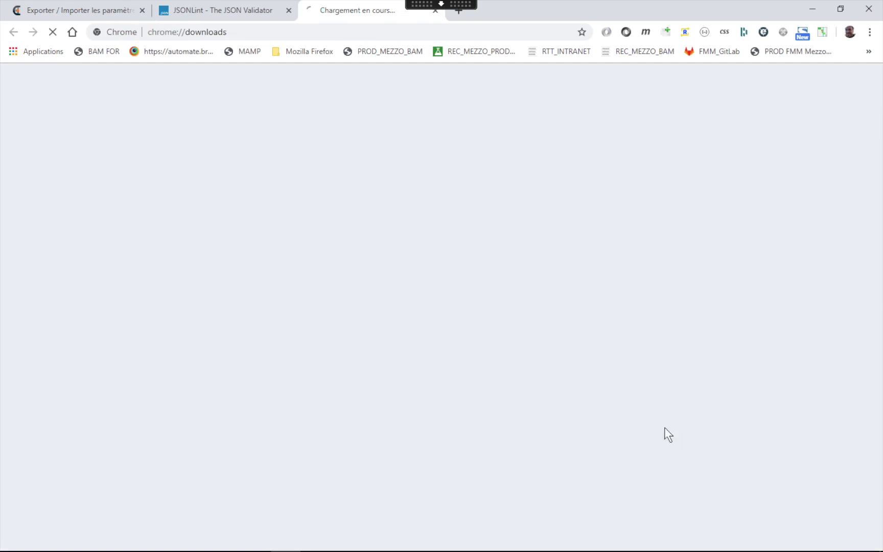
click(321, 295)
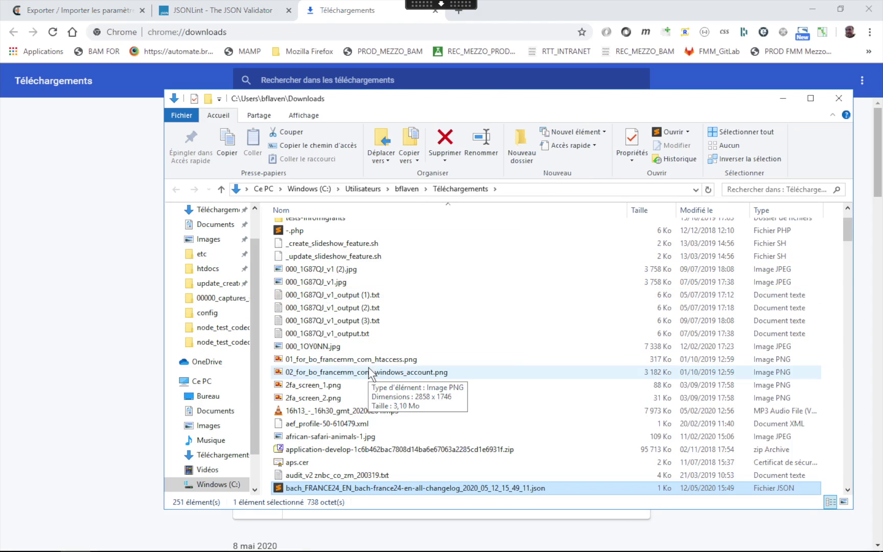
click(698, 210)
click(415, 228)
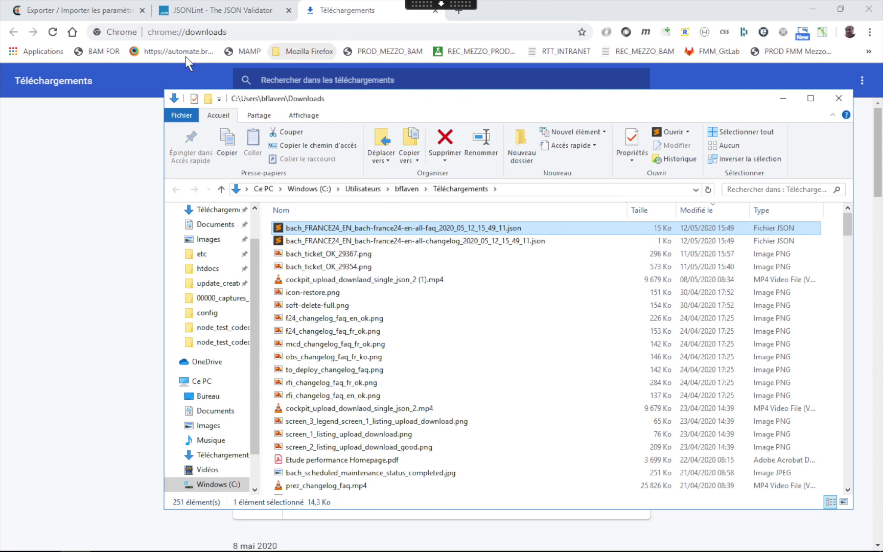
Back in Cockpit, set the parameter type to fov_globalparameters and export the FOV F24 EN - Global Parameters JSON.
click(92, 10)
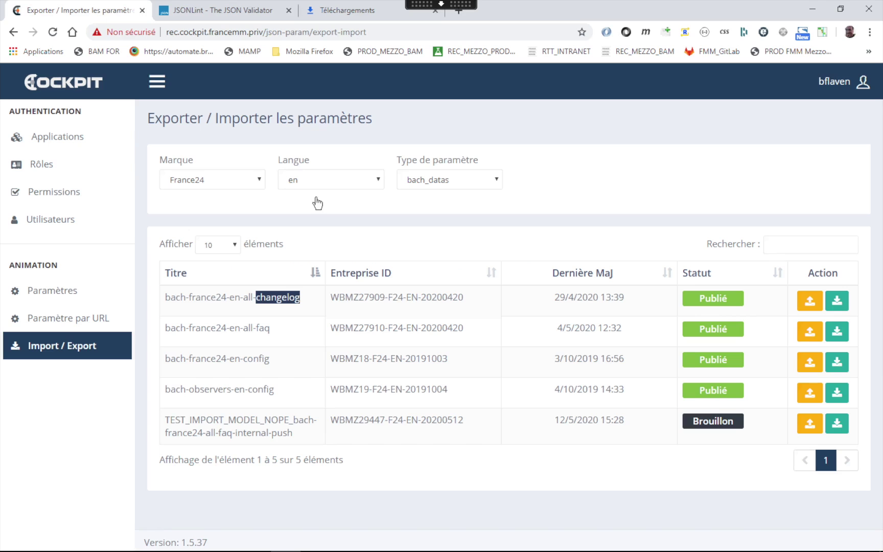
click(421, 179)
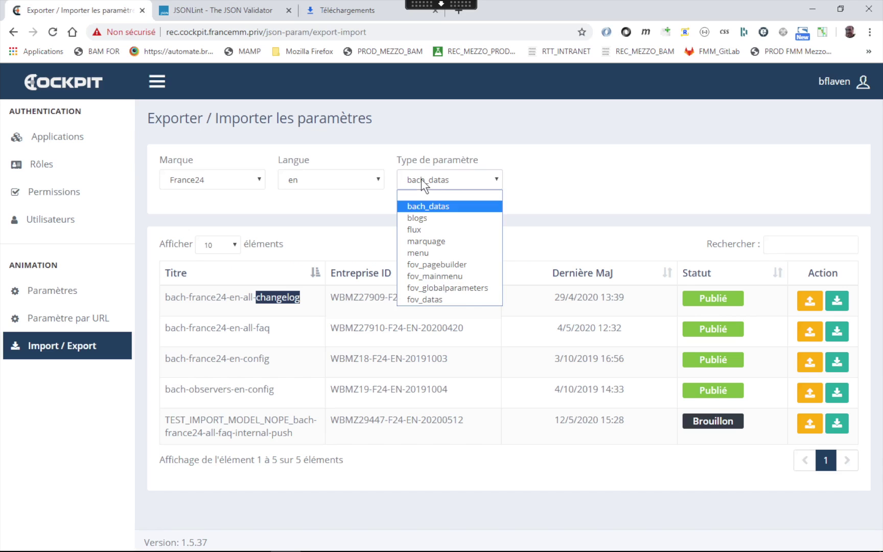
click(431, 288)
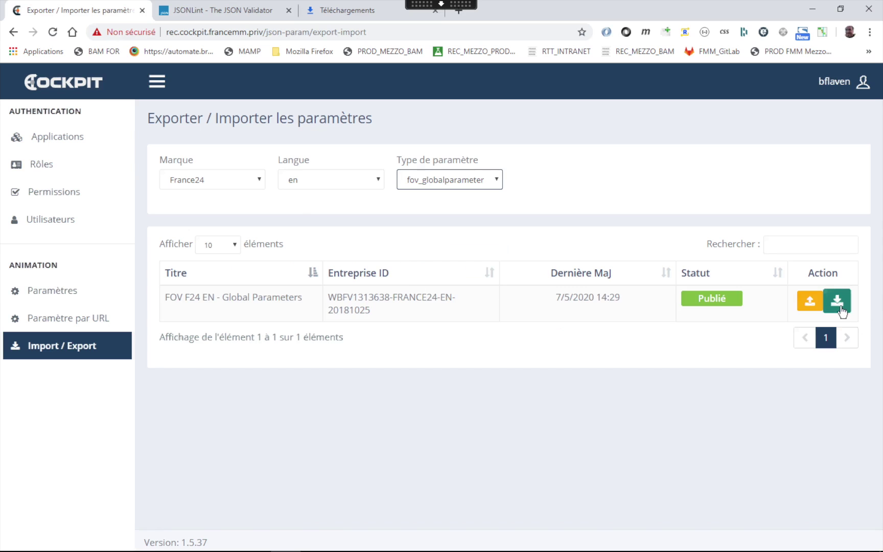
click(841, 308)
click(840, 303)
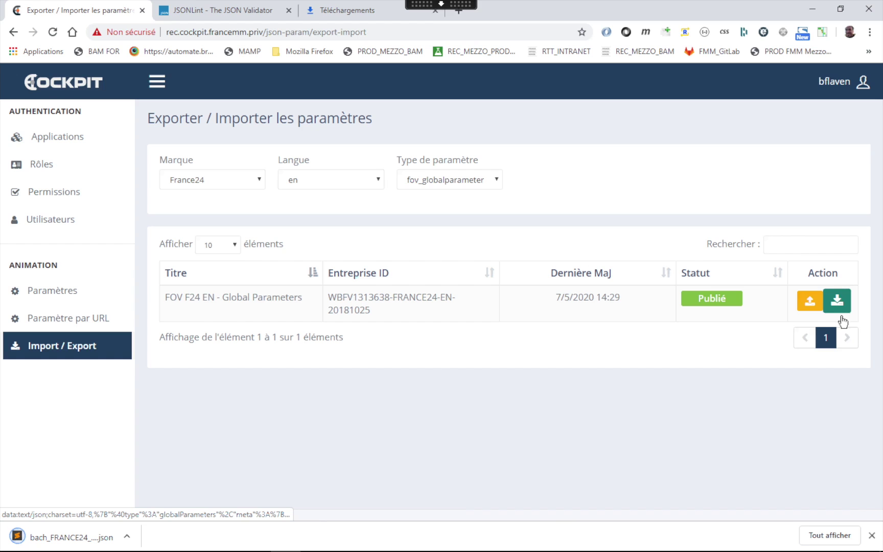
Show the newest global parameters download in its folder and delete the duplicate file ending in (1).
click(830, 535)
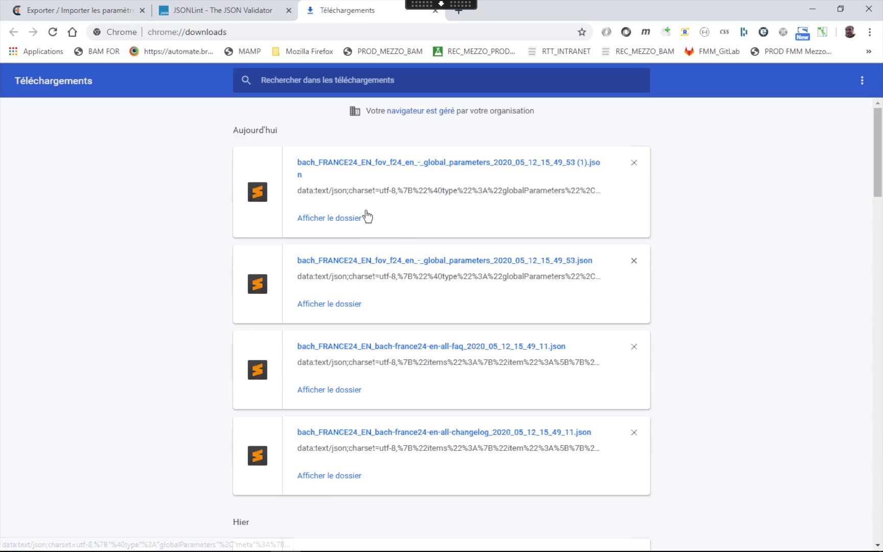
click(341, 220)
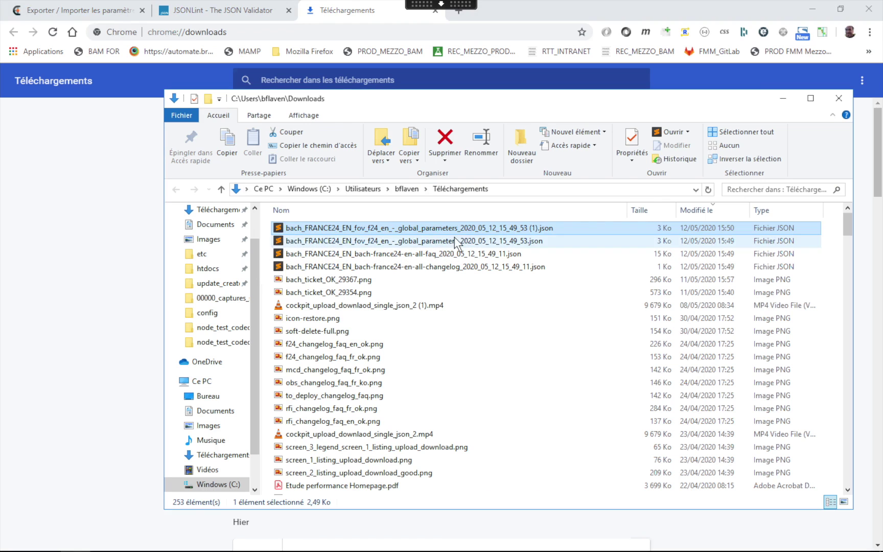
click(448, 157)
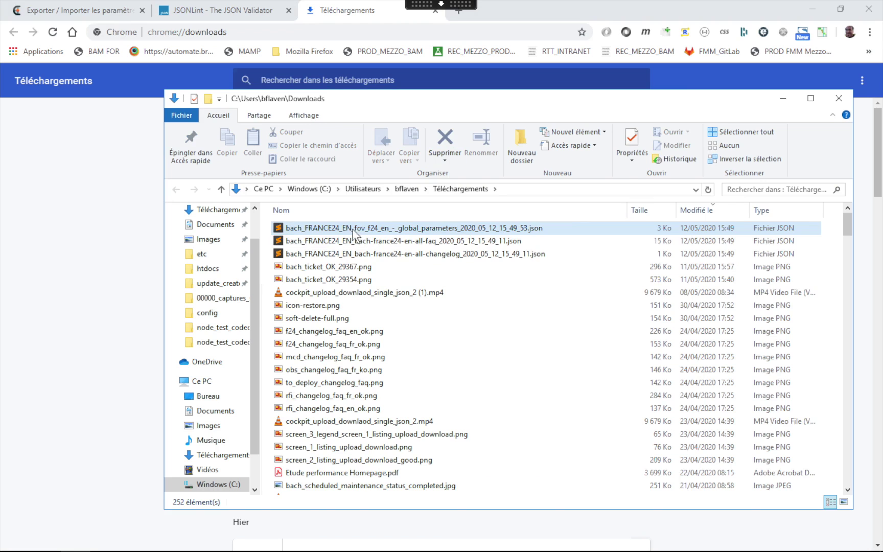
Open the remaining global parameters JSON file in Sublime Text and maximize the editor window.
click(281, 230)
mouse_move(281, 230)
mouse_down()
mouse_move(276, 223)
mouse_move(371, 207)
mouse_move(288, 194)
mouse_move(281, 230)
mouse_up()
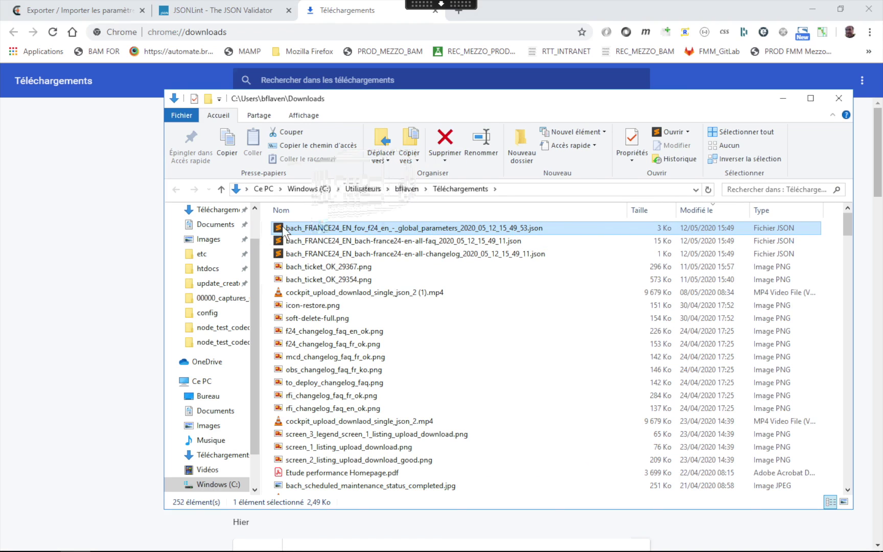
right_click(281, 227)
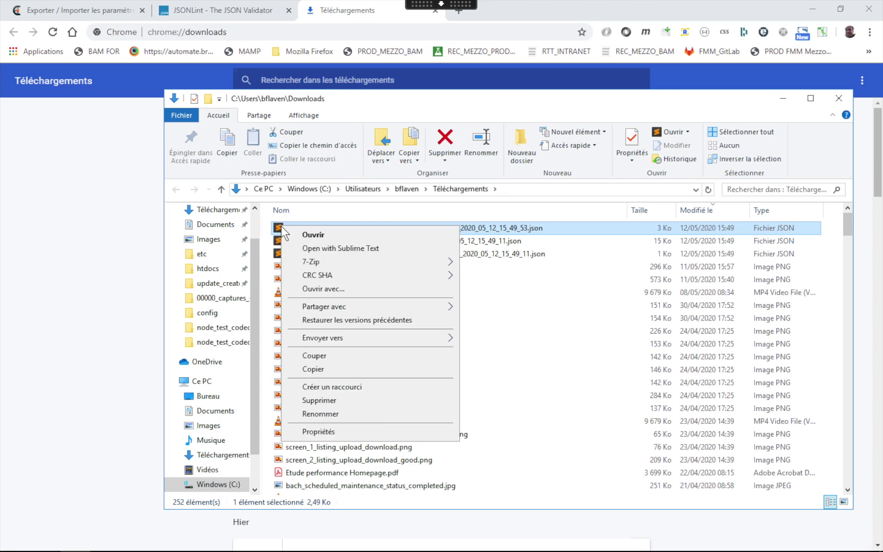
click(327, 248)
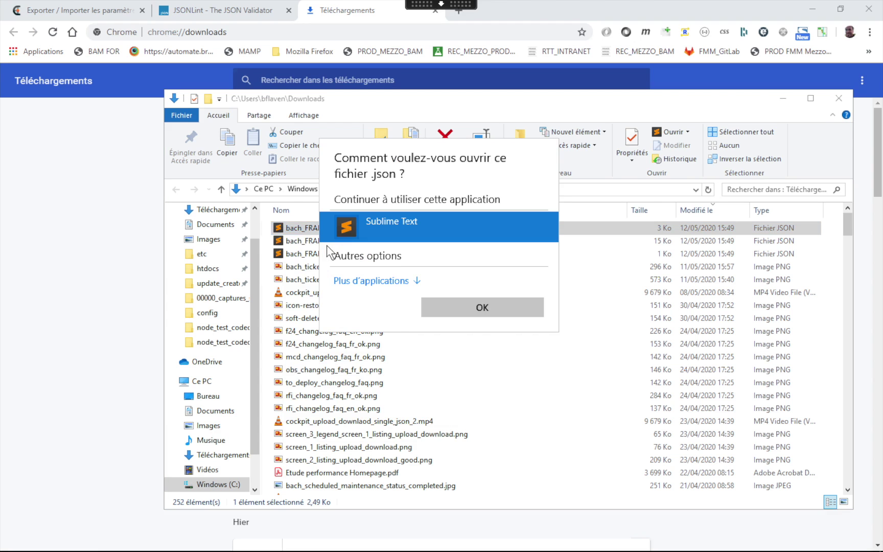
click(476, 312)
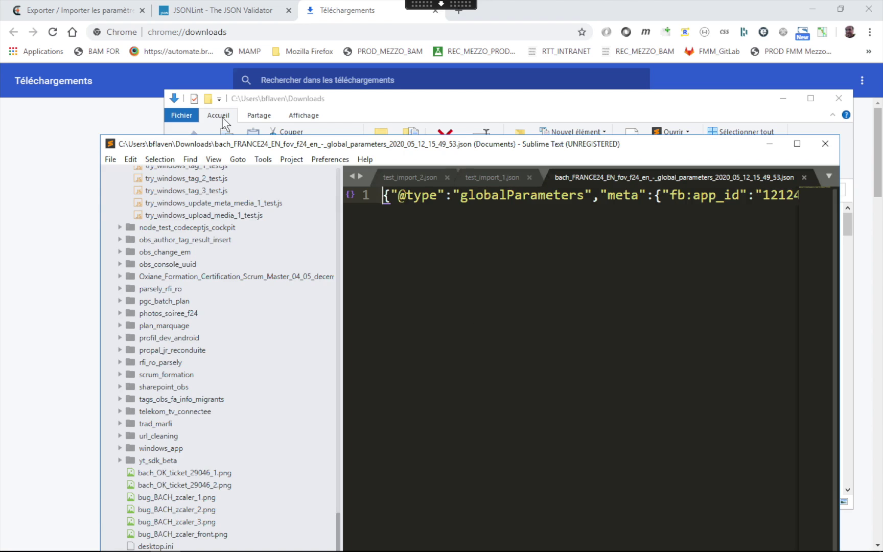
double_click(280, 143)
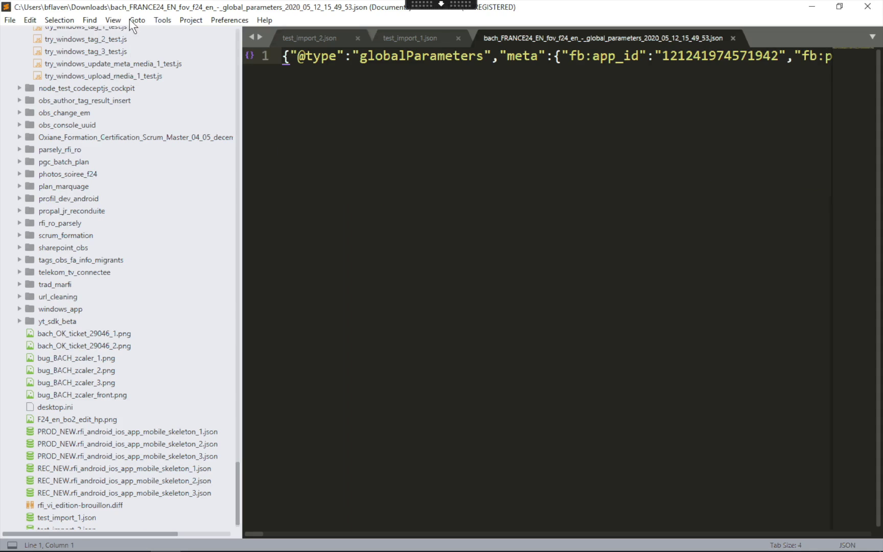
Turn on word wrap for the global parameters JSON and look through the whole file.
click(114, 20)
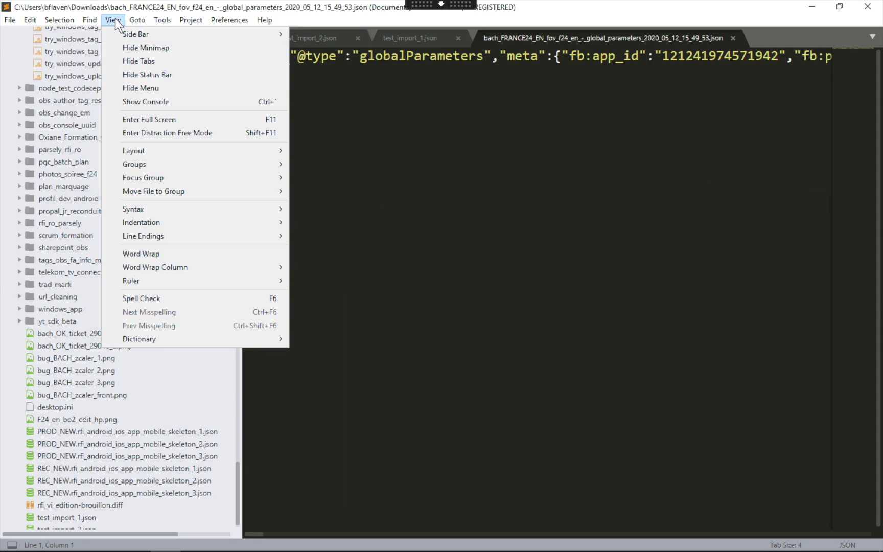
click(131, 252)
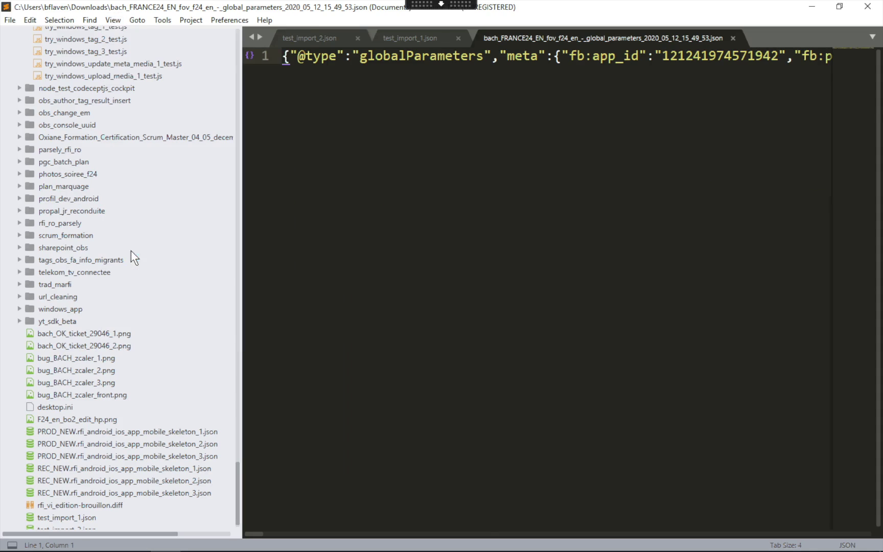
scroll(401, 329, down, 15)
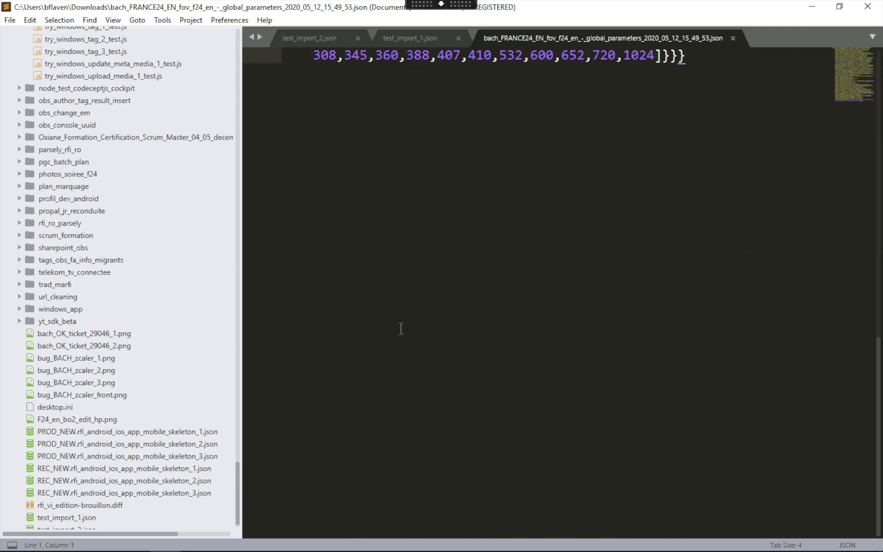
scroll(401, 329, up, 15)
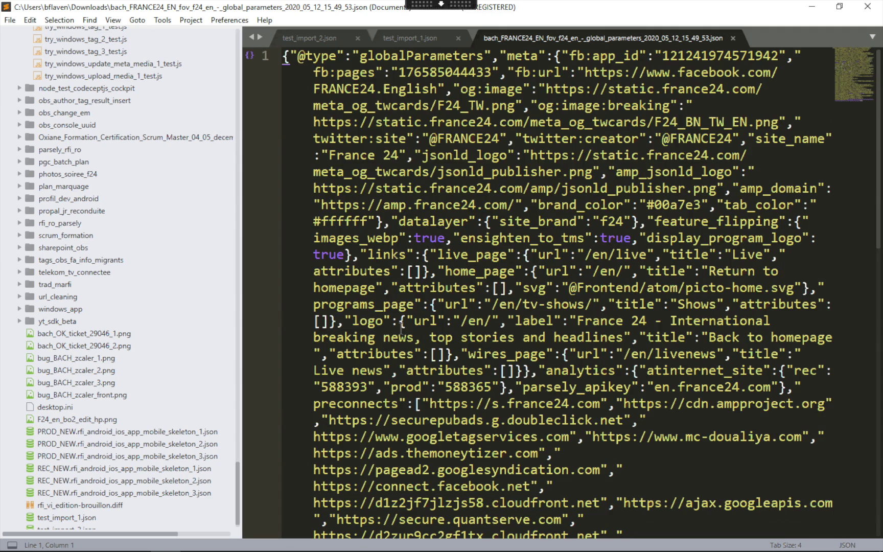
Close the global parameters file and view the contents of test_import_1.json and test_import_2.json.
key(ctrl+w)
key(ctrl+a)
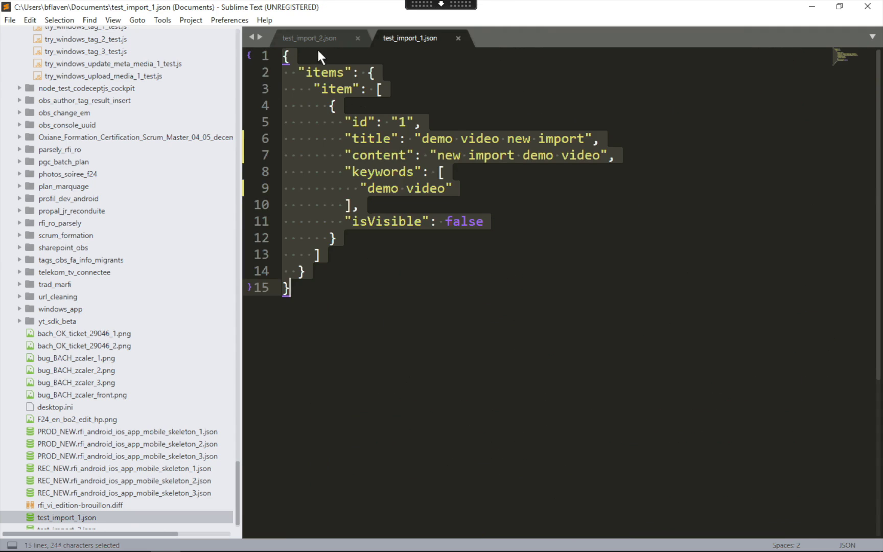
click(310, 35)
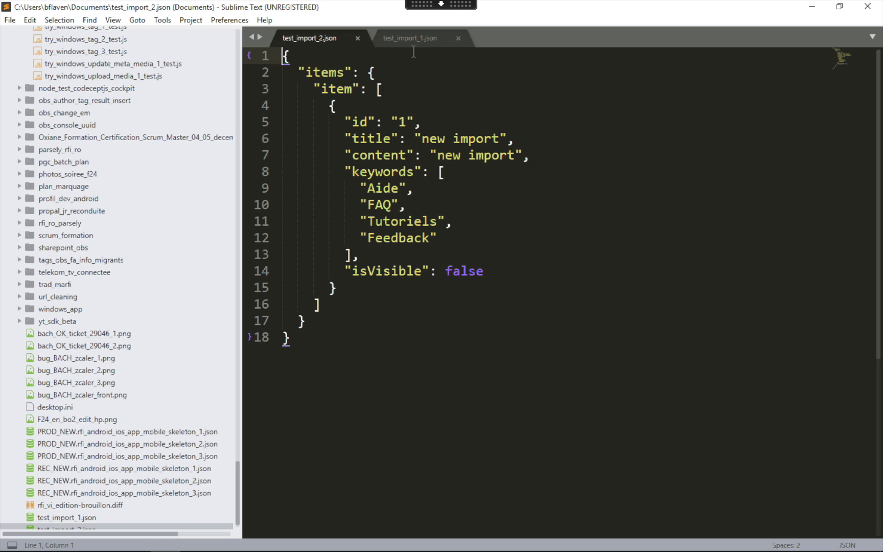
key(super+Tab)
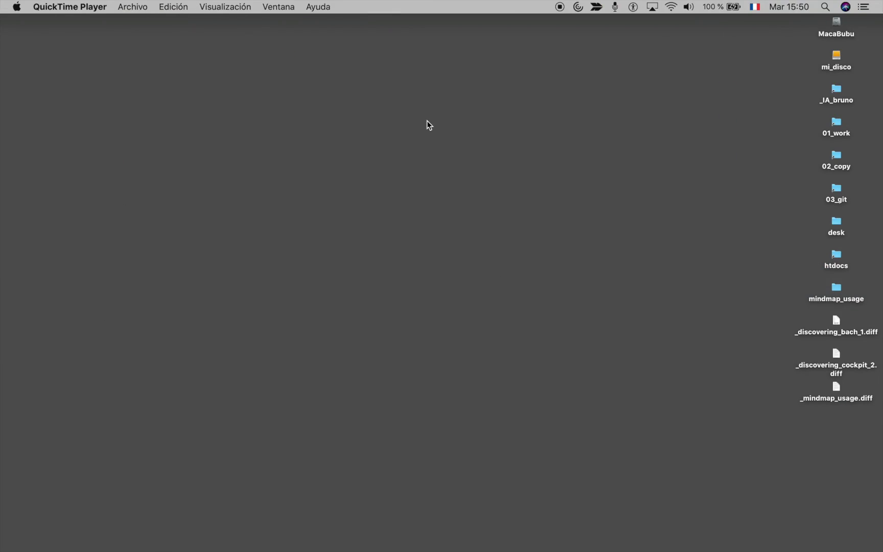
key(super+Tab)
key(super+Tab)
key(super+Tab)
key(super+Tab)
key(super+Tab)
key(super+Tab)
key(super+Tab)
key(super+Tab)
key(super+Tab)
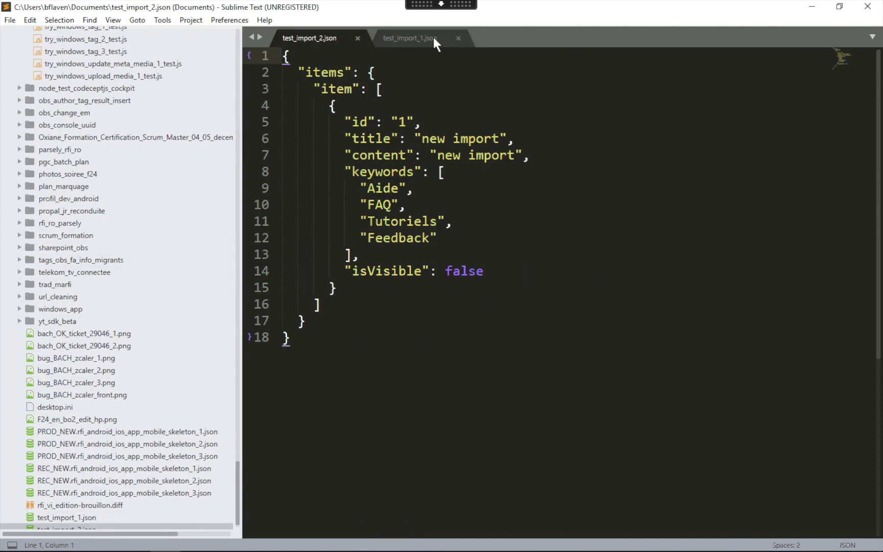
Return to Cockpit's import/export page and list the France24 en parameters of type bach_datas.
click(839, 6)
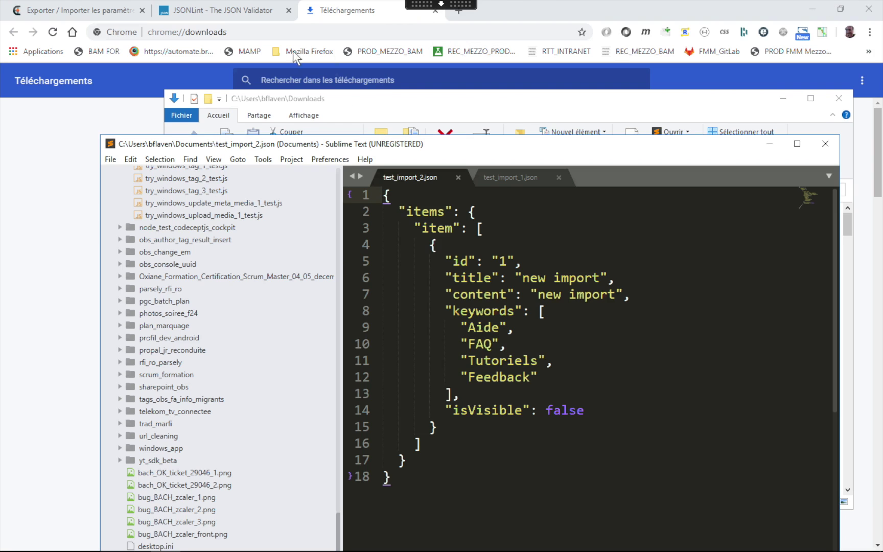
click(71, 10)
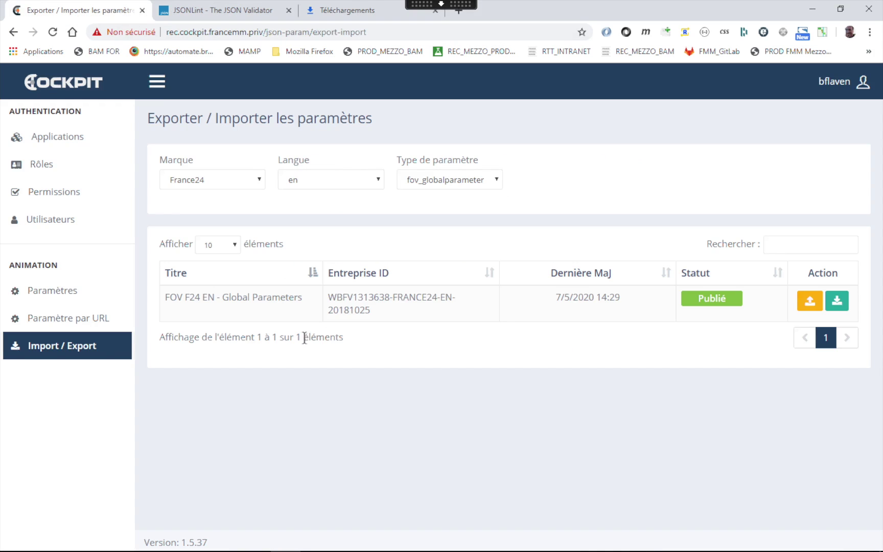
click(220, 187)
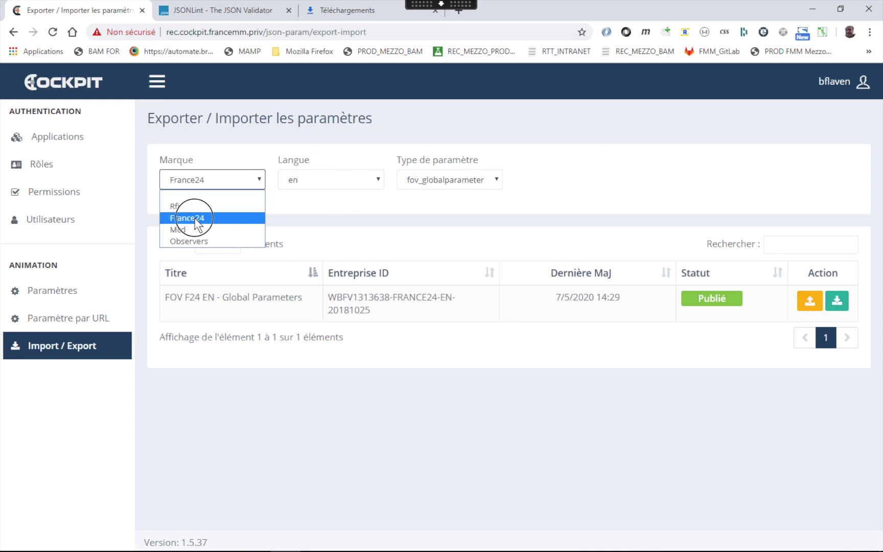
click(204, 213)
click(313, 184)
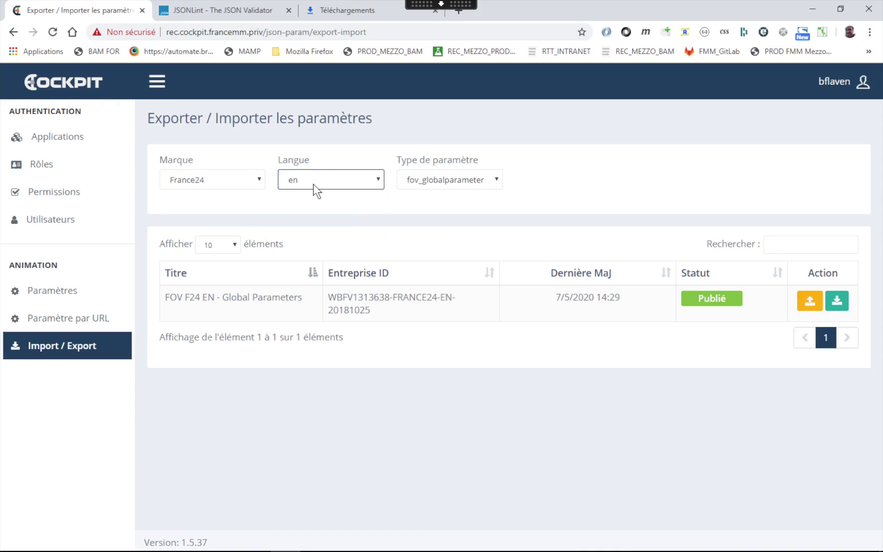
click(293, 231)
click(415, 180)
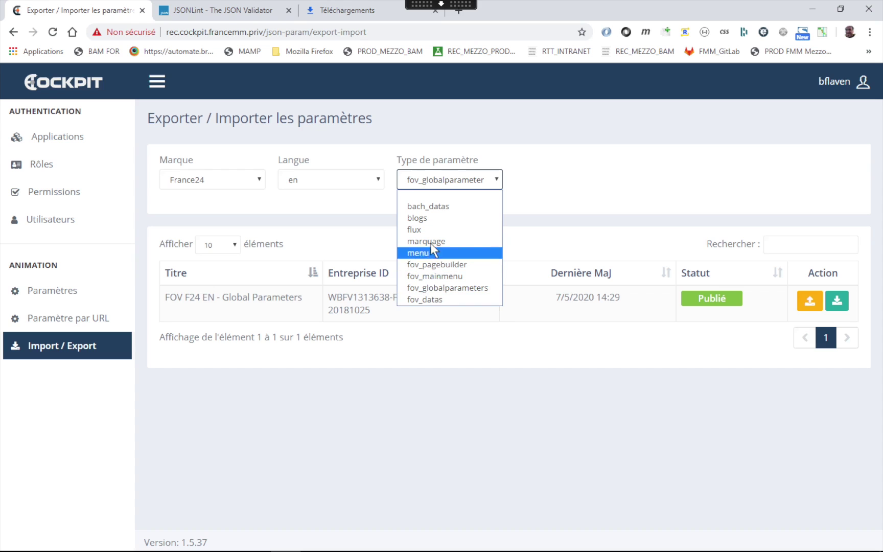
click(434, 207)
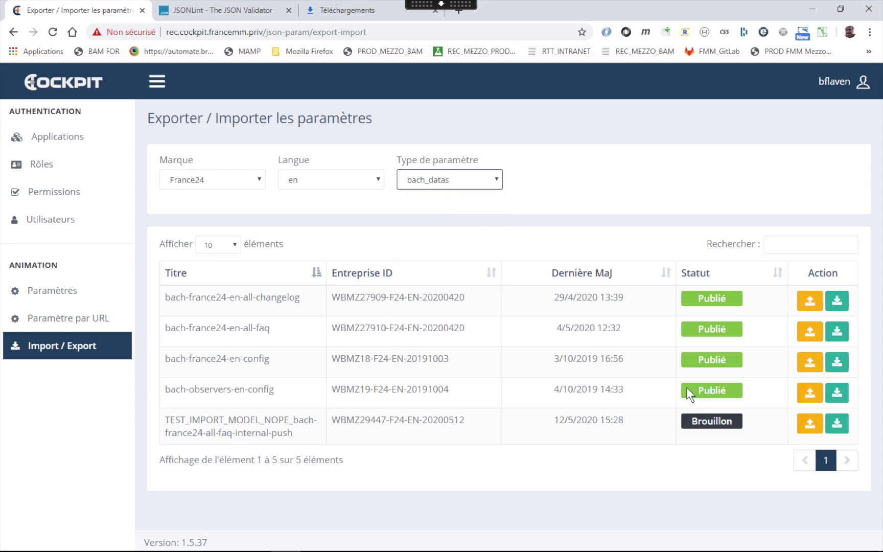
Try to upload test_import_2.json from the Documents folder into the TEST_IMPORT_MODEL_NOPE_bach-france24-all-faq-internal-push parameter.
click(811, 426)
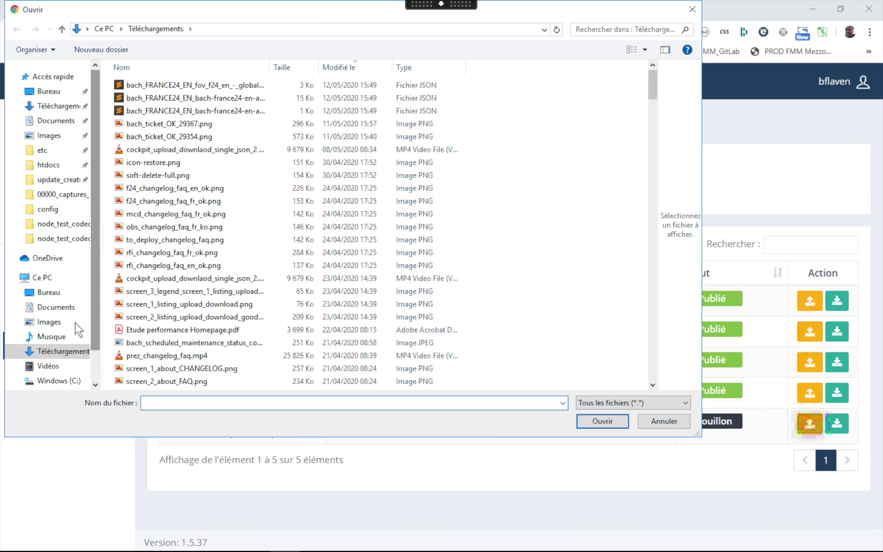
click(55, 309)
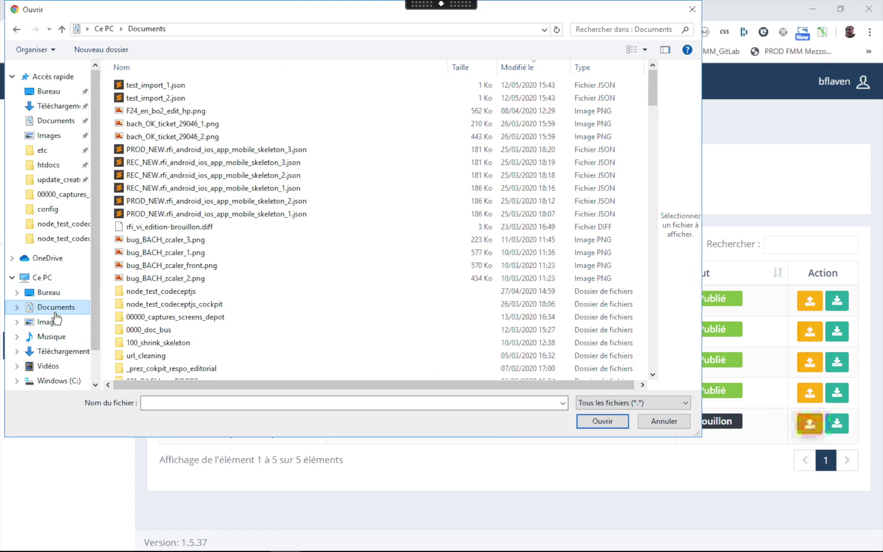
click(156, 97)
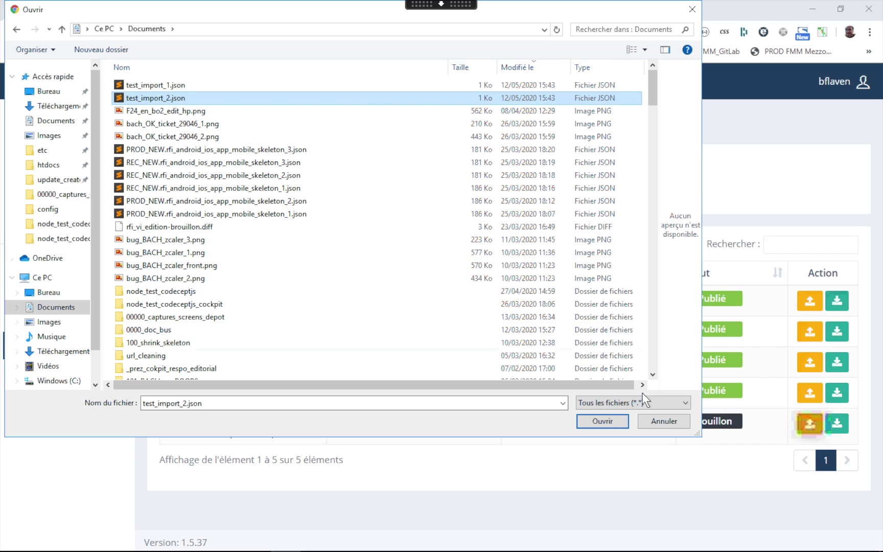
click(609, 421)
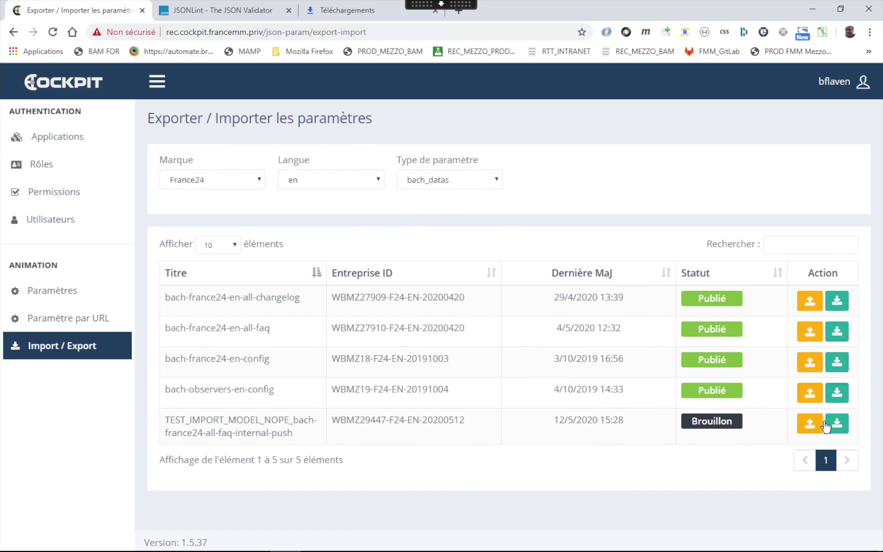
Export the TEST_IMPORT_MODEL_NOPE_bach-france24-all-faq-internal-push parameter as JSON and show the download in its folder.
click(839, 431)
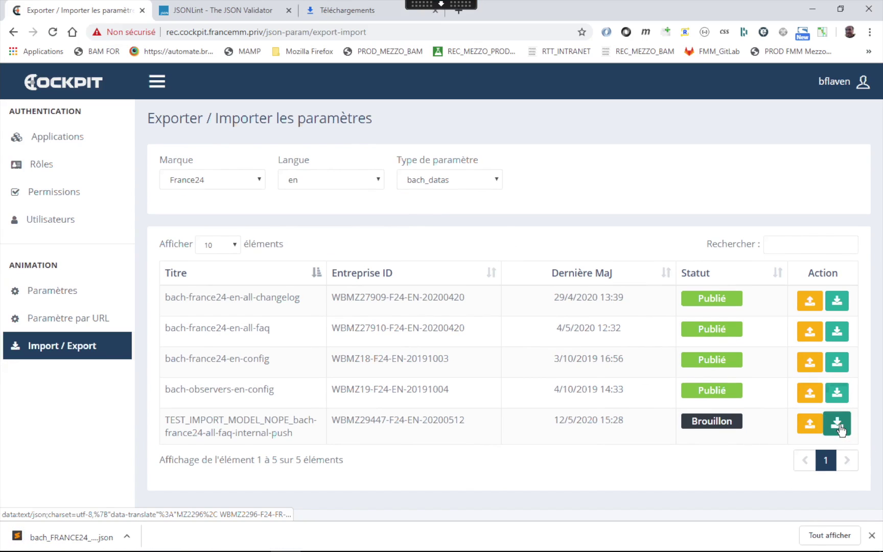
click(826, 535)
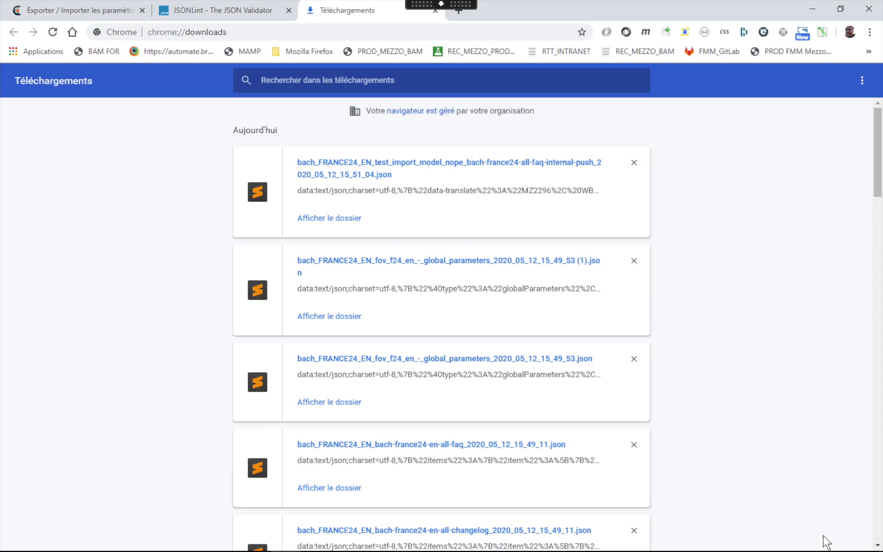
click(346, 219)
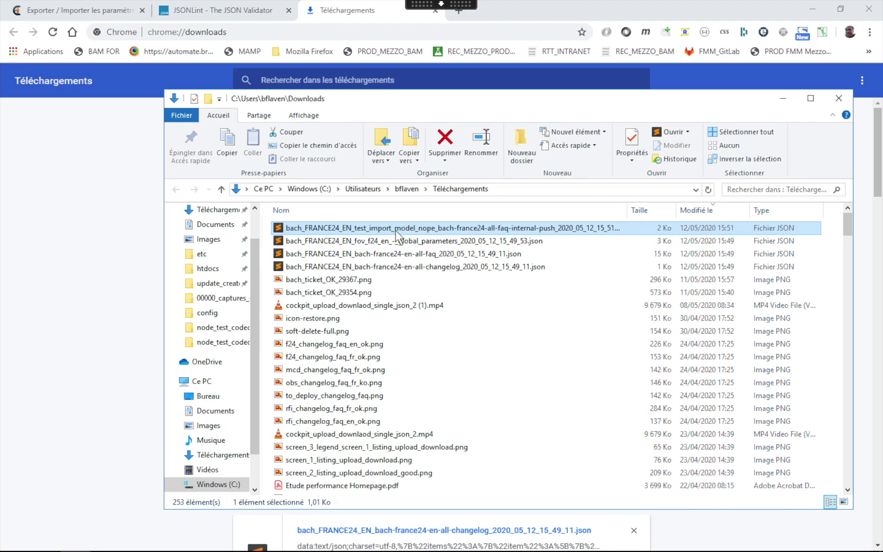
Open the newly exported test_import_model_nope JSON file in Sublime Text.
mouse_move(296, 227)
mouse_down()
mouse_move(401, 202)
mouse_move(299, 225)
mouse_up()
right_click(298, 225)
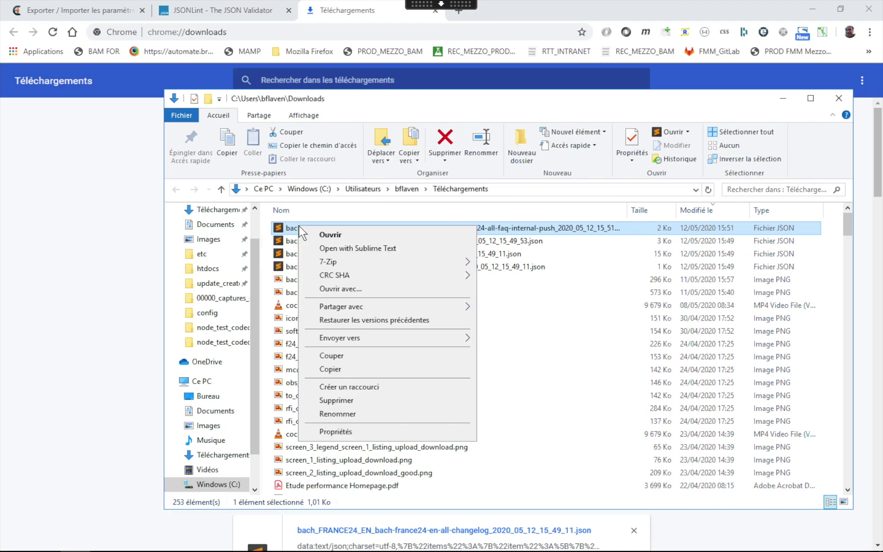
click(346, 248)
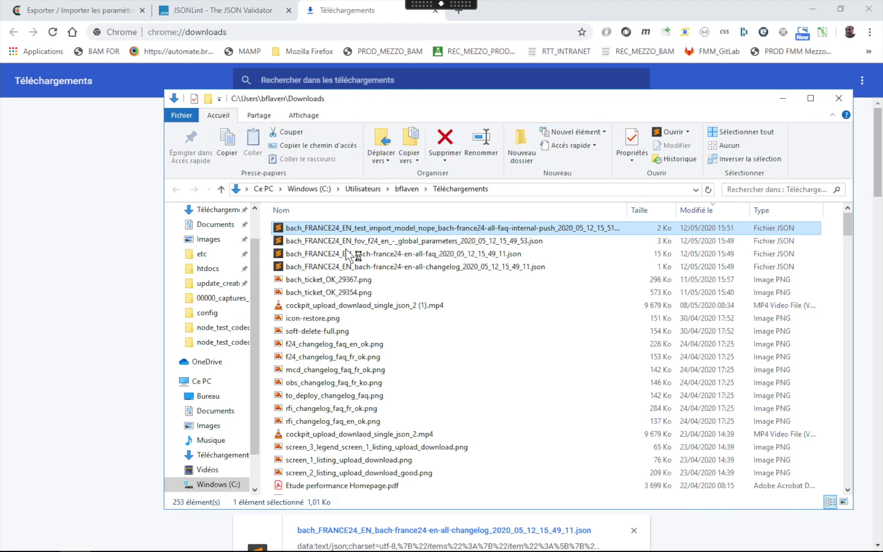
click(450, 311)
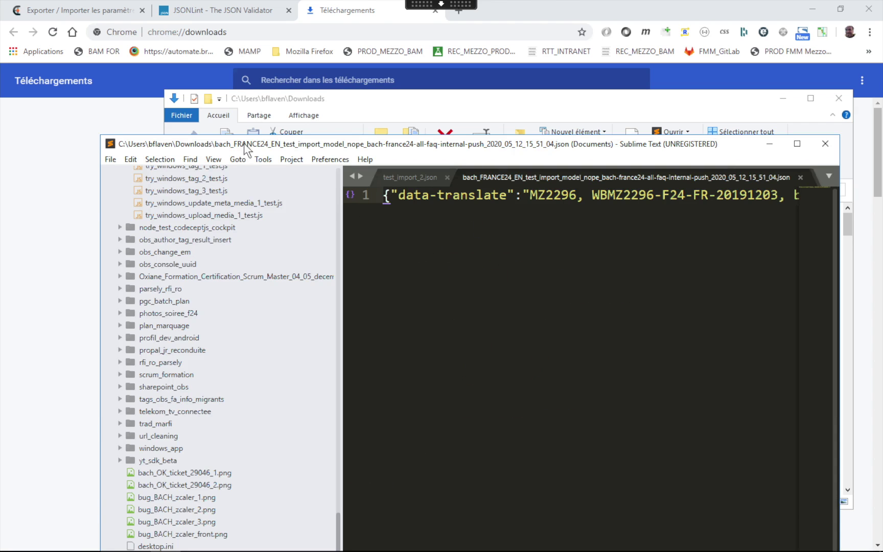
Turn on word wrap for the exported test_import_model_nope JSON and review its contents.
click(213, 159)
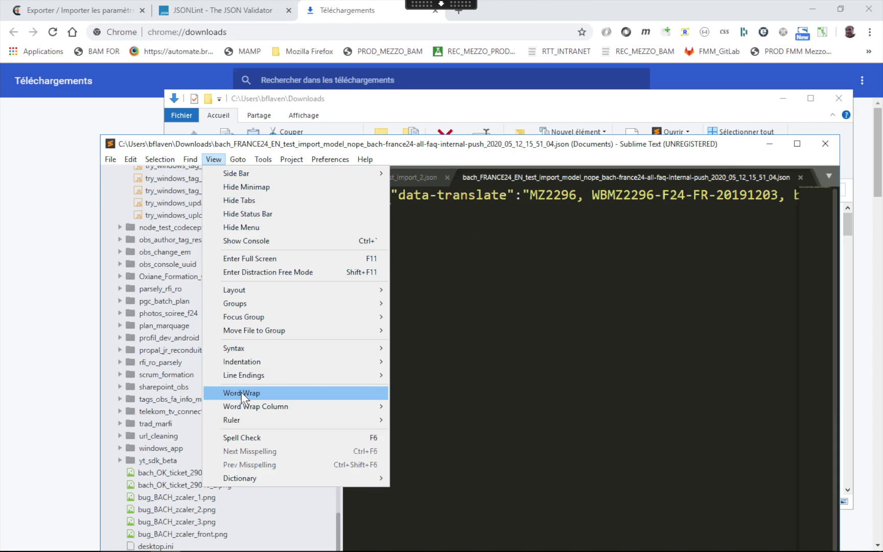
click(376, 390)
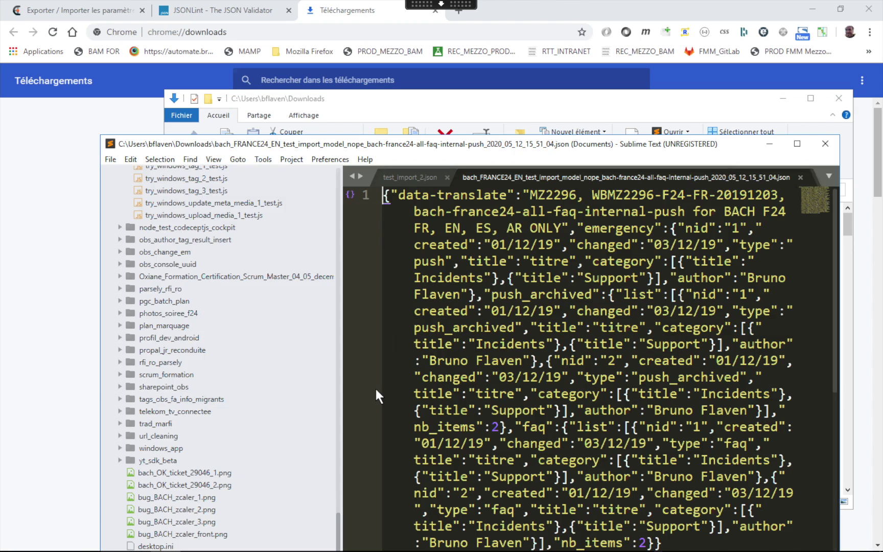
scroll(430, 393, down, 7)
scroll(429, 393, up, 8)
scroll(429, 393, down, 4)
scroll(430, 394, up, 2)
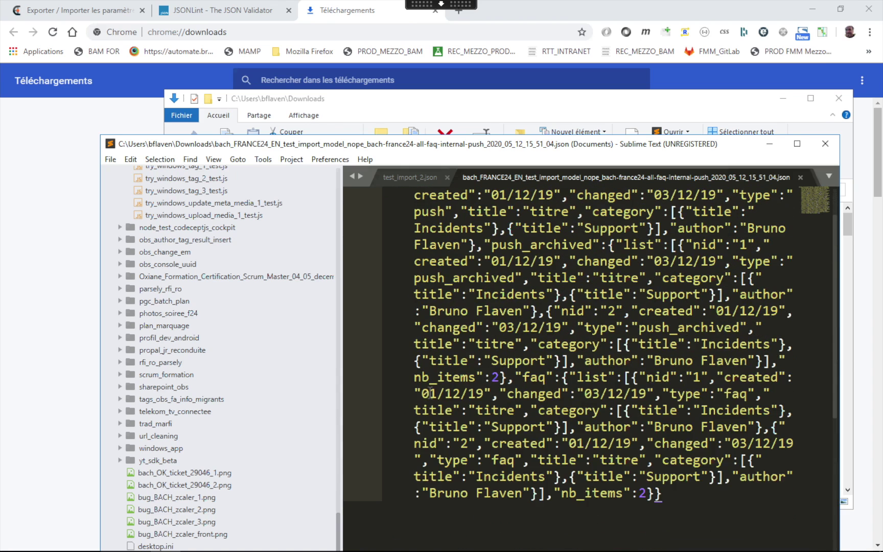
scroll(429, 392, up, 1)
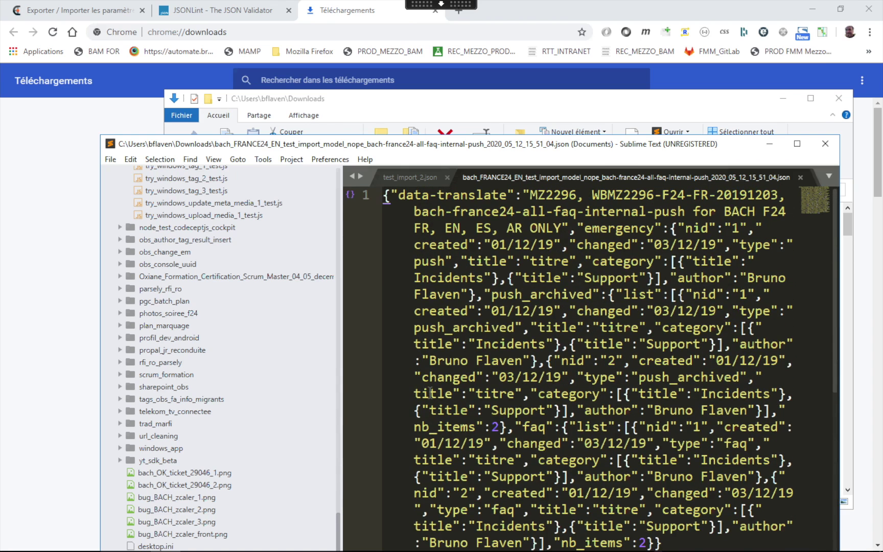
Return to Cockpit and list the parameters to modify for brand France24, language en and type bach_datas.
key(super+Tab)
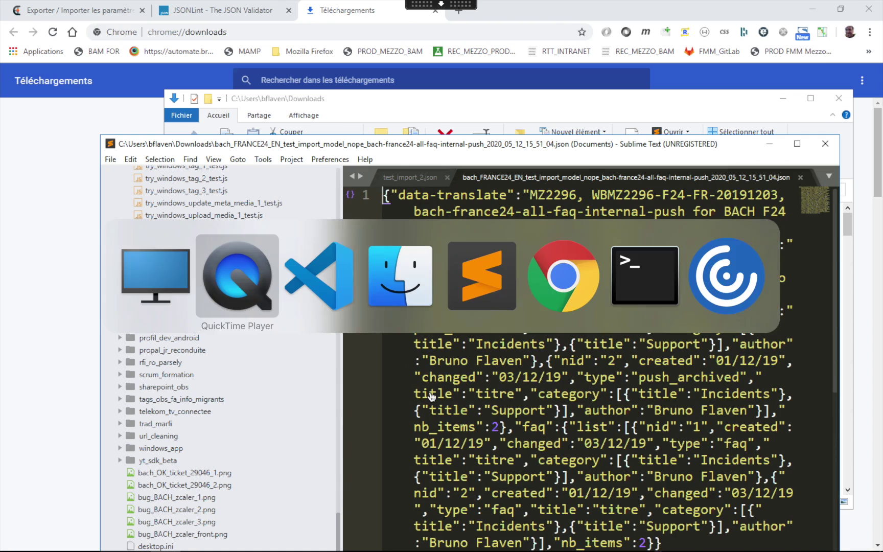
key(super+shift+Tab)
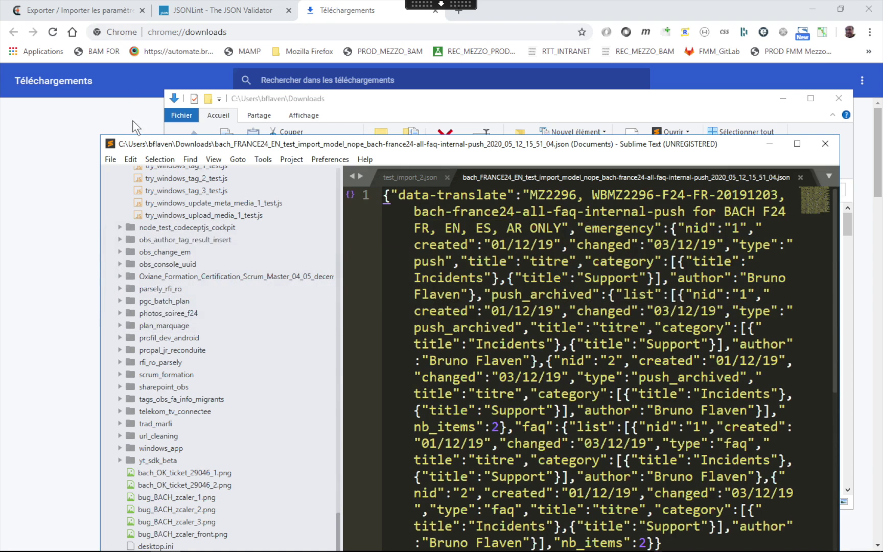
click(99, 8)
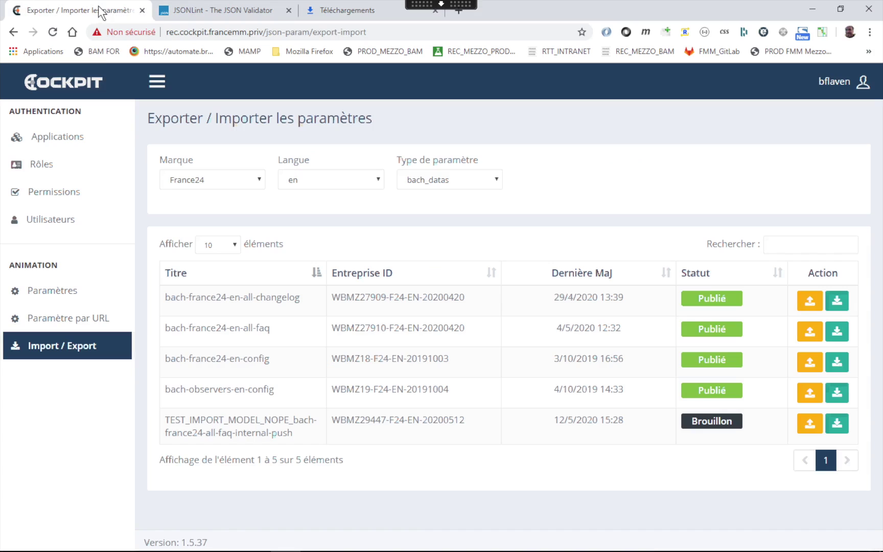
click(59, 293)
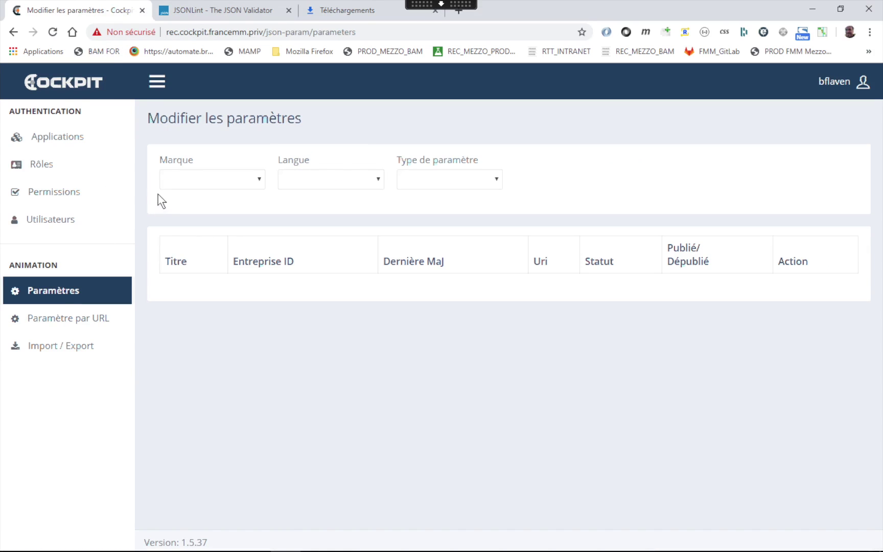
click(177, 181)
click(175, 219)
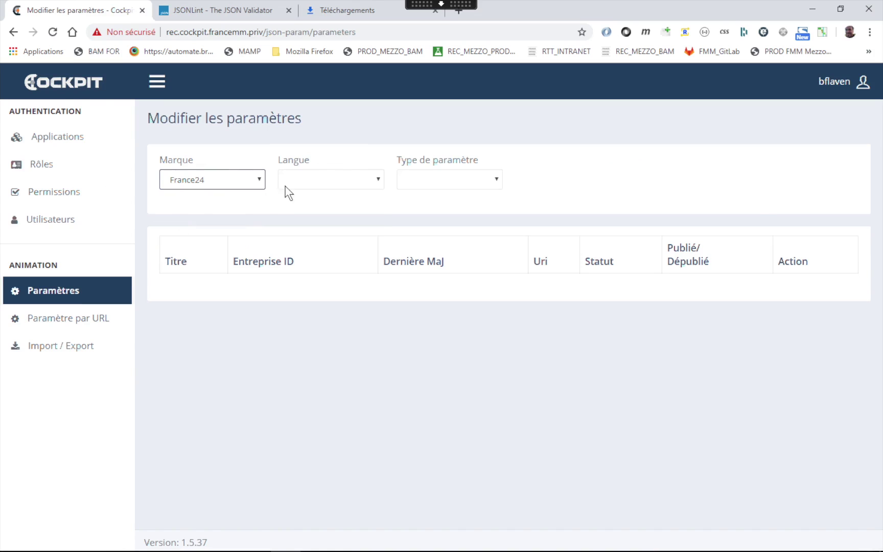
click(299, 183)
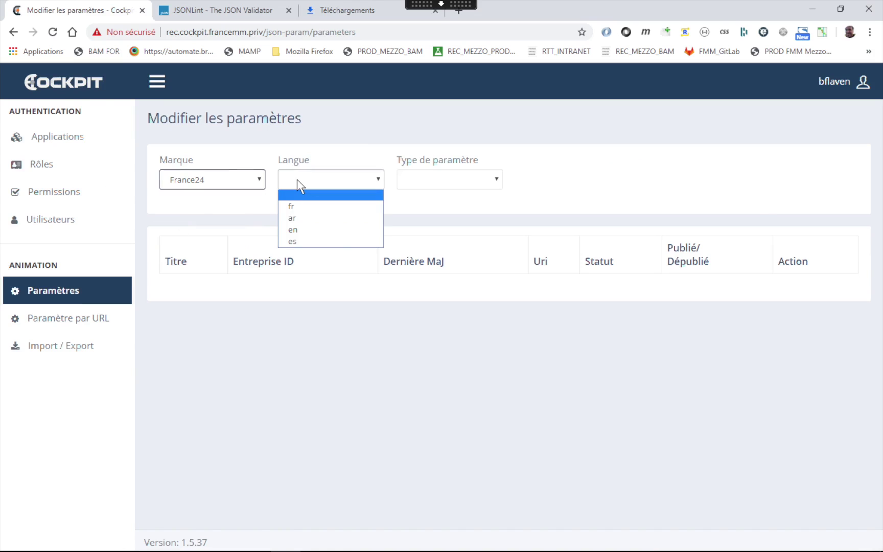
click(295, 230)
click(429, 182)
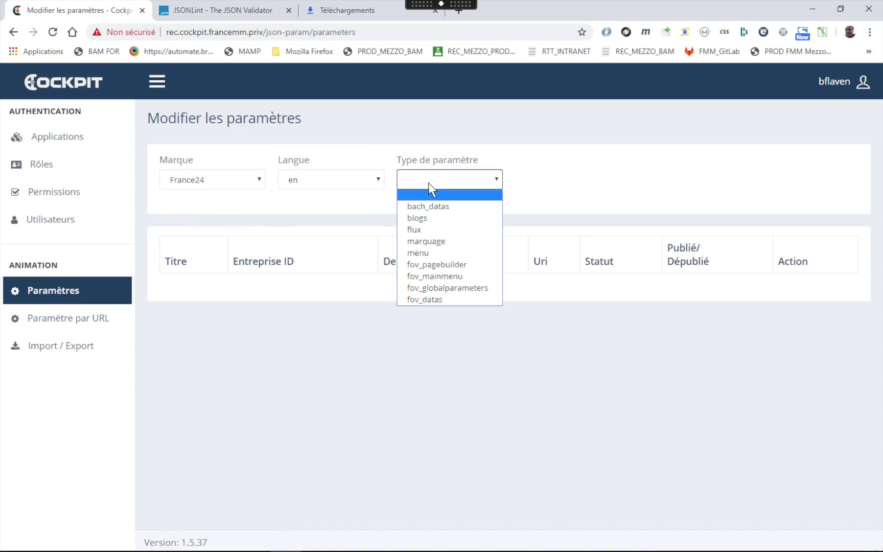
click(424, 206)
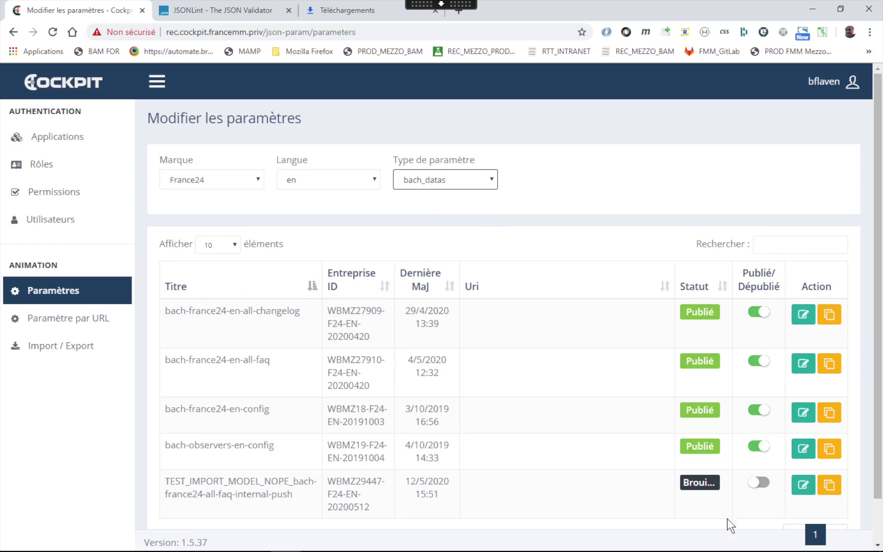
Open the TEST_IMPORT_MODEL_NOPE_bach-france24-all-faq-internal-push parameter for editing, review its JSON in Code mode, and close it without saving.
click(802, 485)
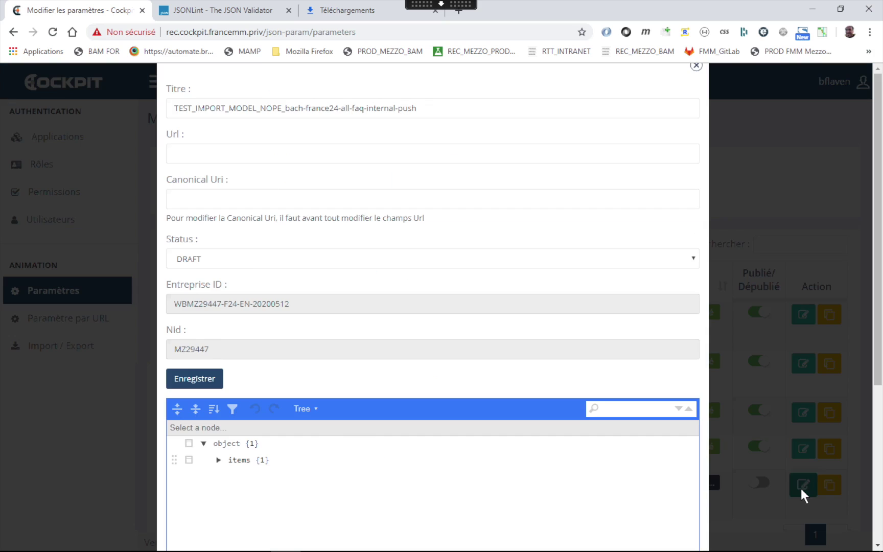
click(311, 409)
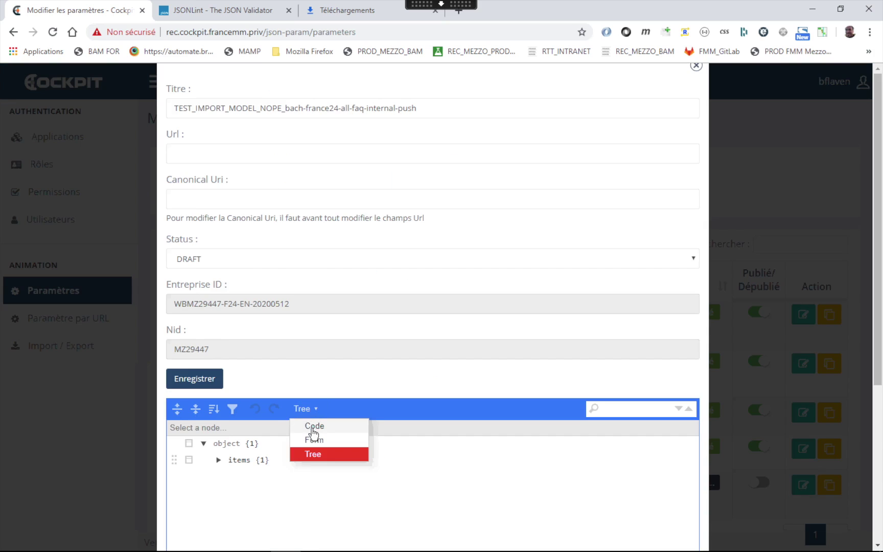
click(312, 422)
scroll(320, 466, down, 3)
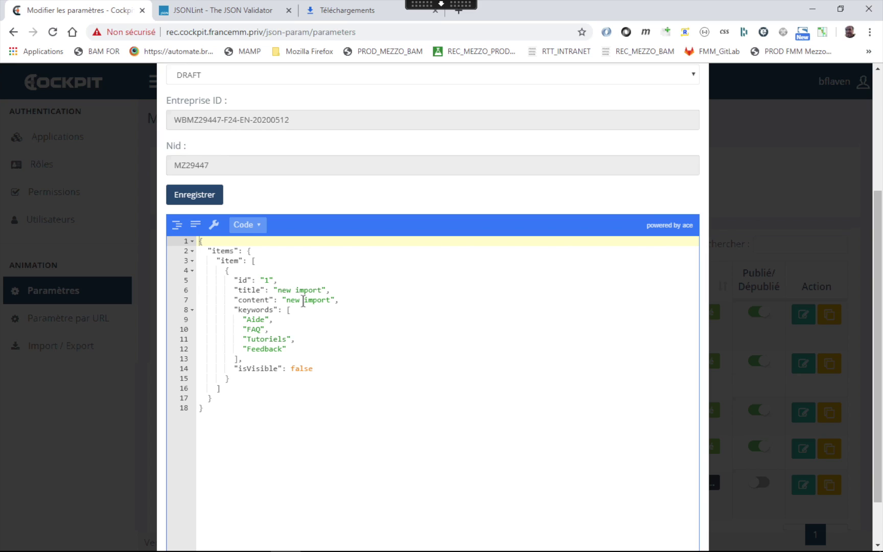
scroll(569, 136, up, 3)
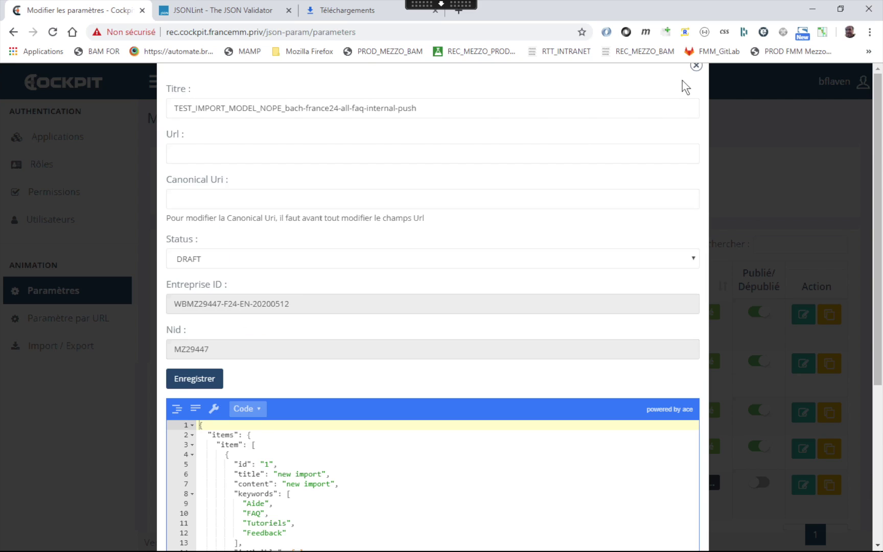
click(695, 65)
key(super+Tab)
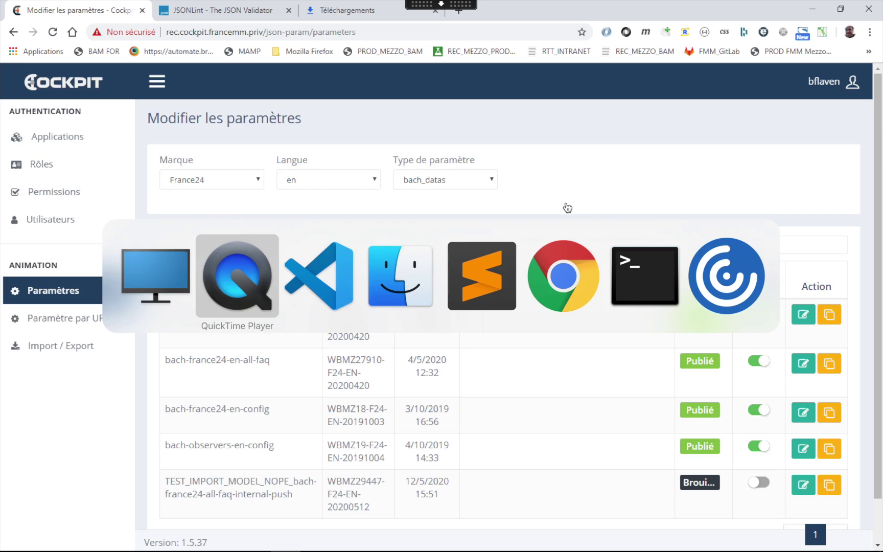
key(super+Tab)
key(super+Tab)
key(super+shift+Tab)
key(super+shift+Tab)
key(super+shift+Tab)
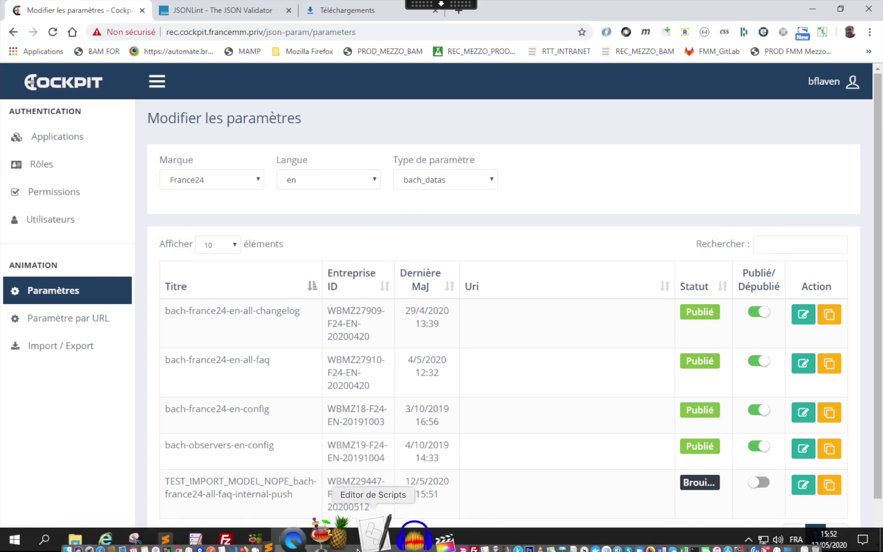
Shrink the browser window, switch to Sublime Text and close the exported test_import_model_nope JSON file.
mouse_move(194, 511)
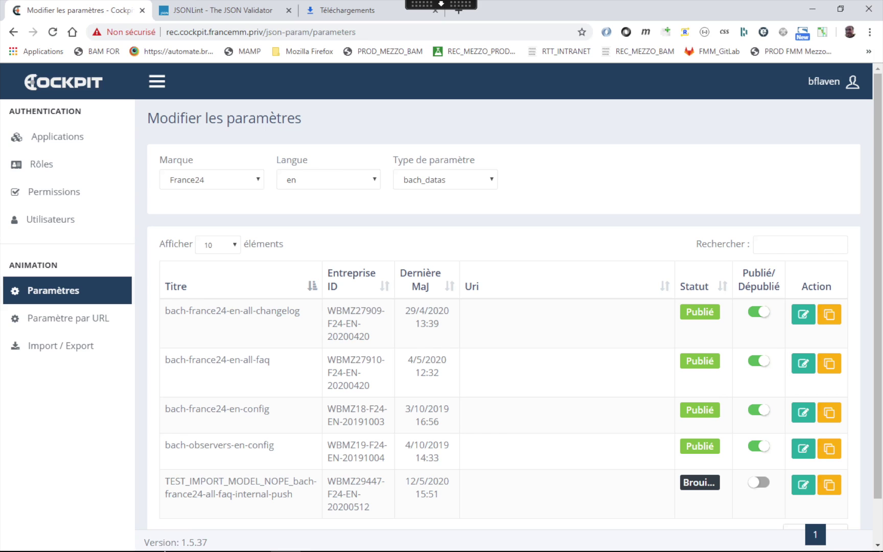
click(840, 9)
mouse_move(165, 518)
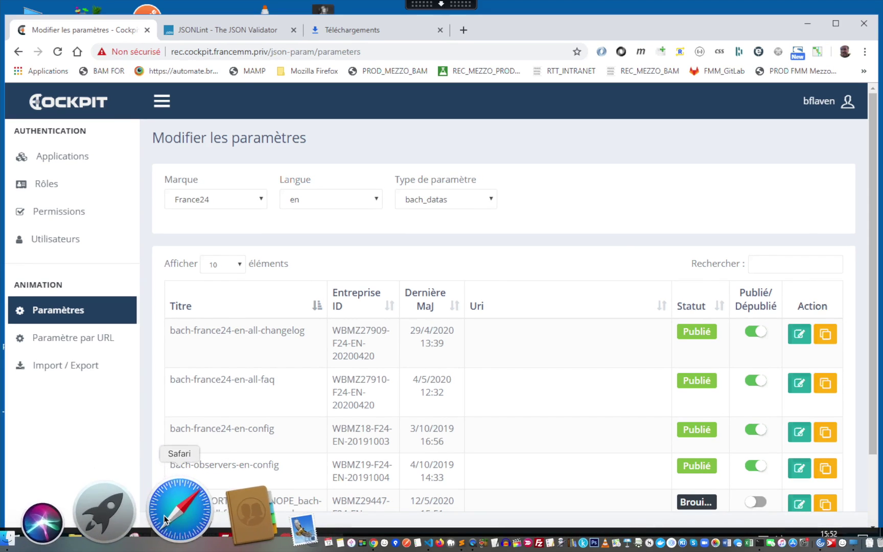
click(165, 539)
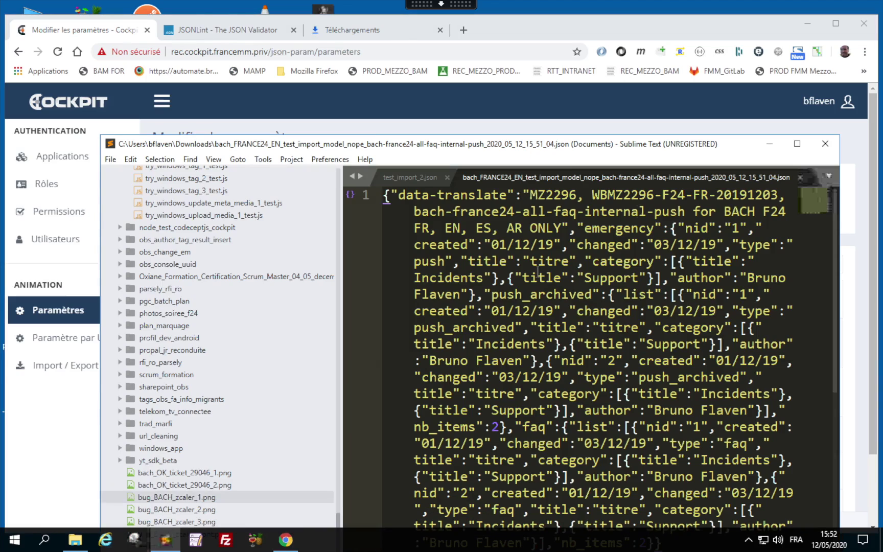
click(799, 177)
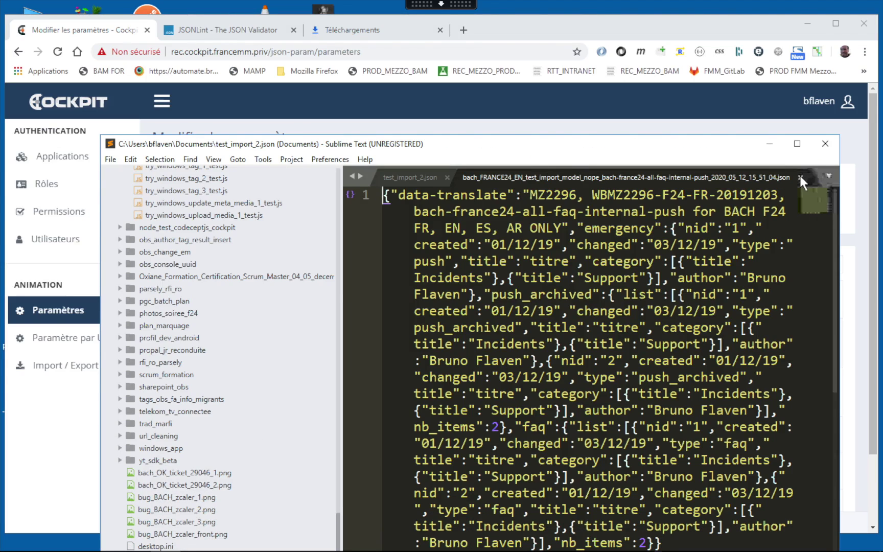
Insert "demo video" before "new import" in the title and content values of test_import_2.json and save the file.
click(523, 278)
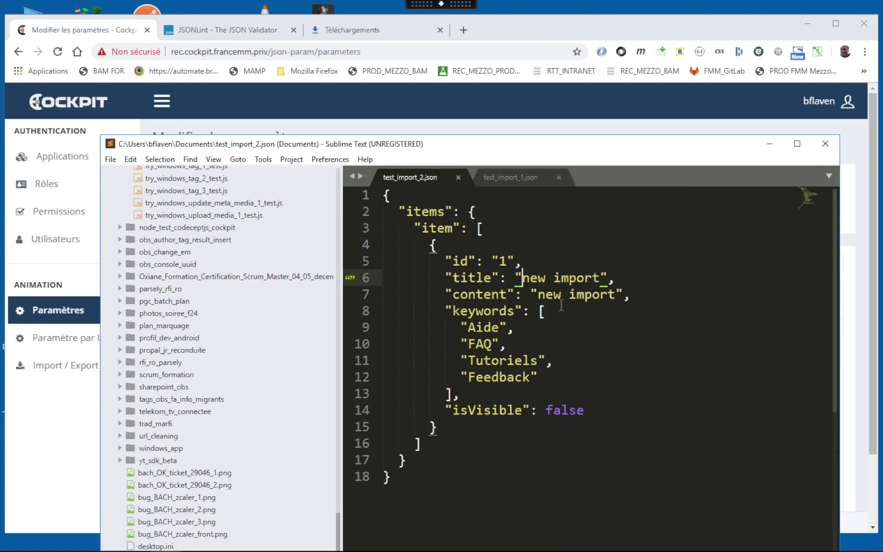
text(demo video)
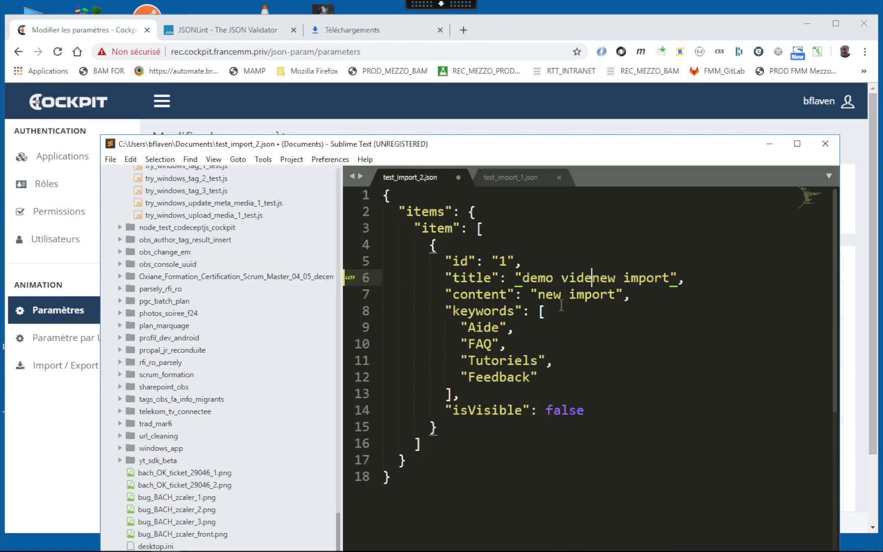
click(535, 294)
text(de)
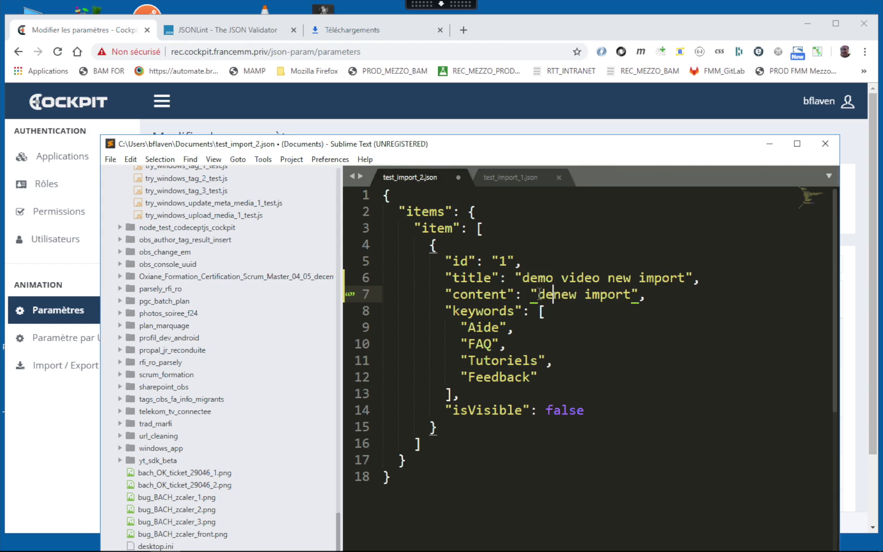
text(lmo video)
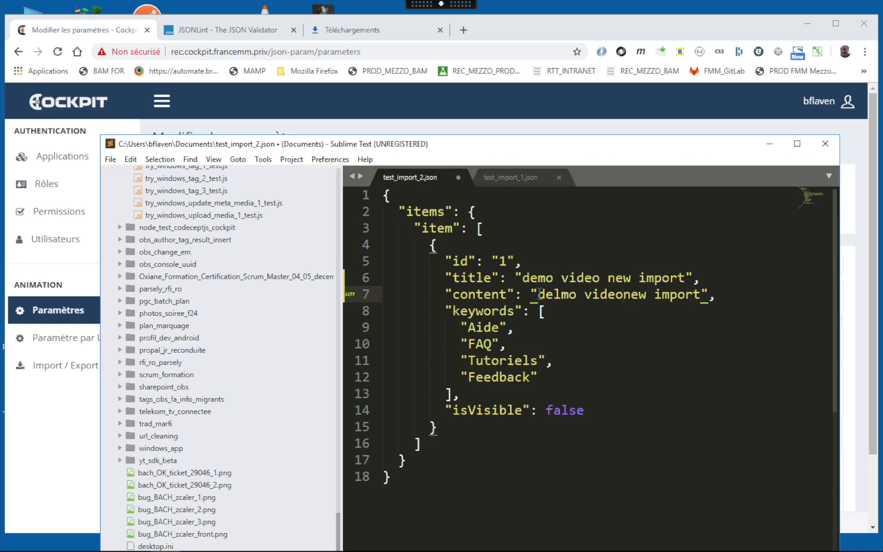
key(BackSpace)
key(ctrl+s)
Save the edited JSON as a new file named test_import_3.json in the Documents folder.
key(ctrl+shift+s)
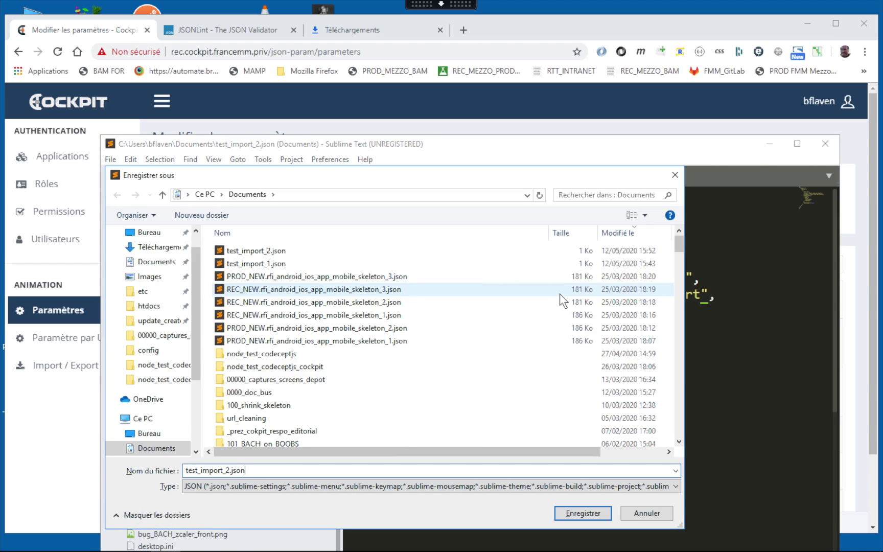
key(BackSpace)
text(3)
key(Return)
Switch back to Cockpit and list the exportable and importable parameters for France24, en and bach_datas.
click(497, 22)
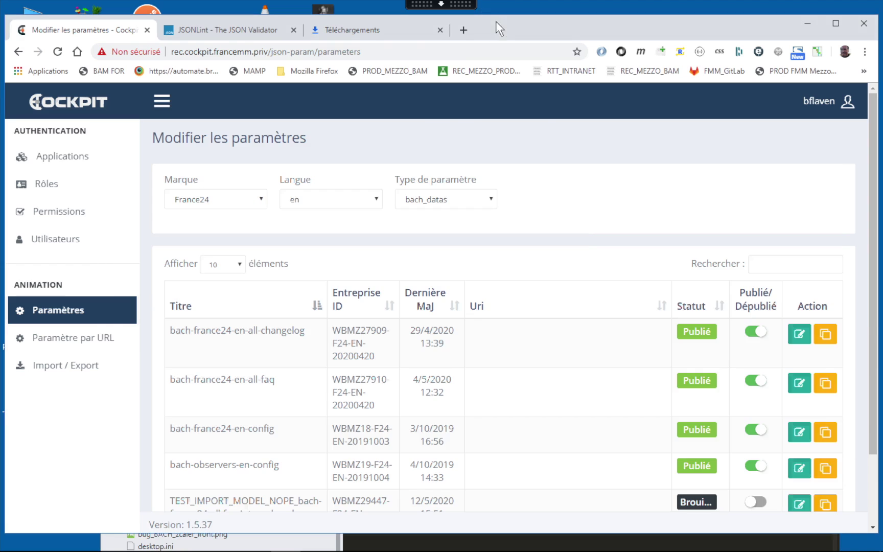
click(73, 367)
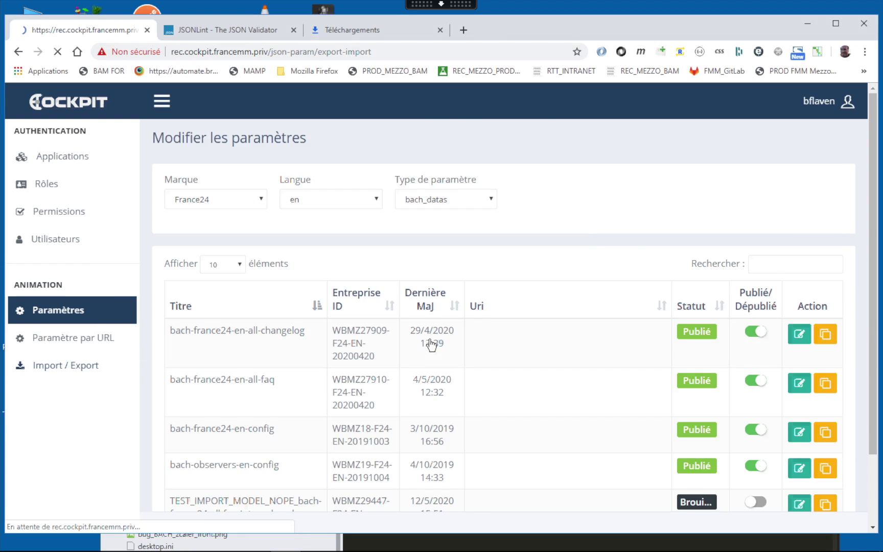
click(215, 202)
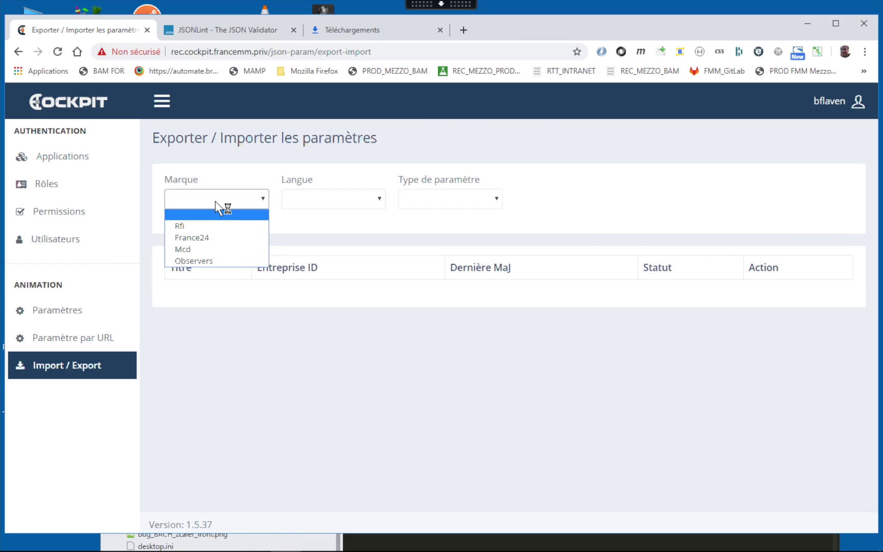
click(204, 237)
click(309, 200)
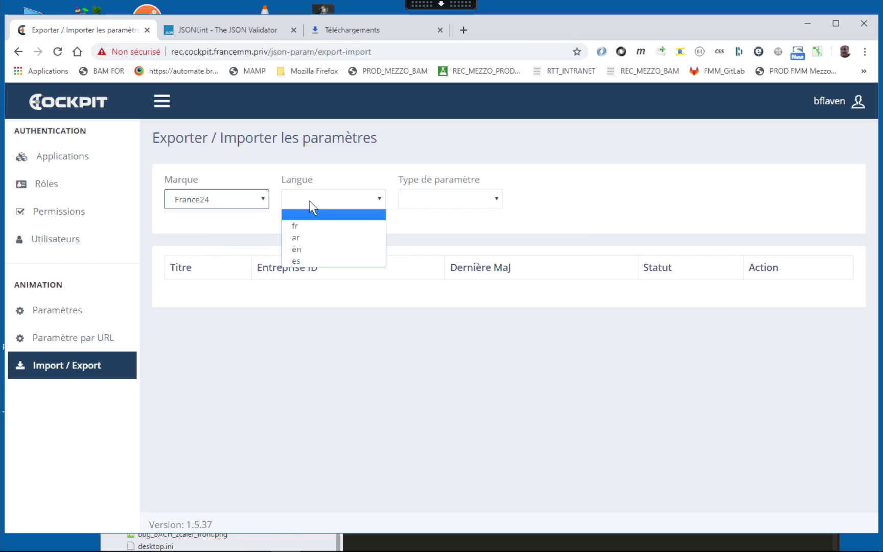
click(297, 250)
click(442, 204)
click(441, 226)
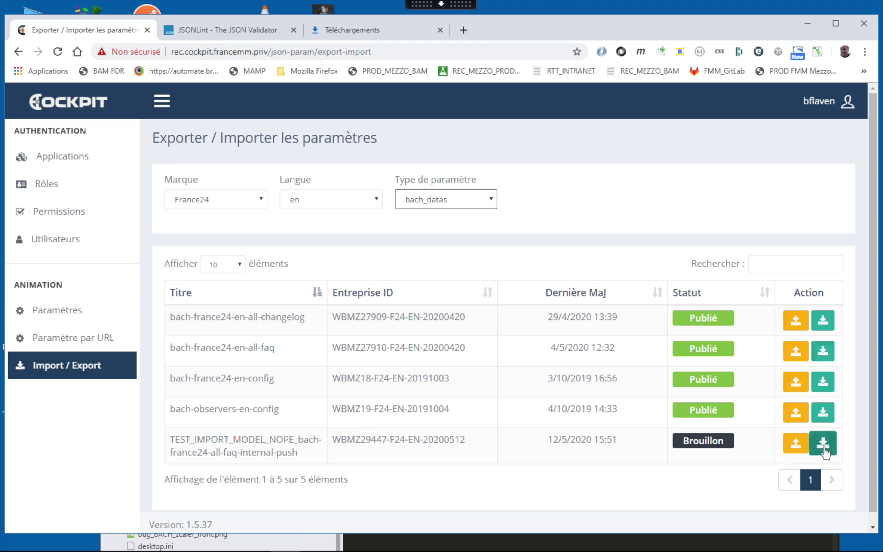
Upload test_import_3.json from the Documents folder into the TEST_IMPORT_MODEL_NOPE_bach-france24-all-faq-internal-push parameter.
click(796, 448)
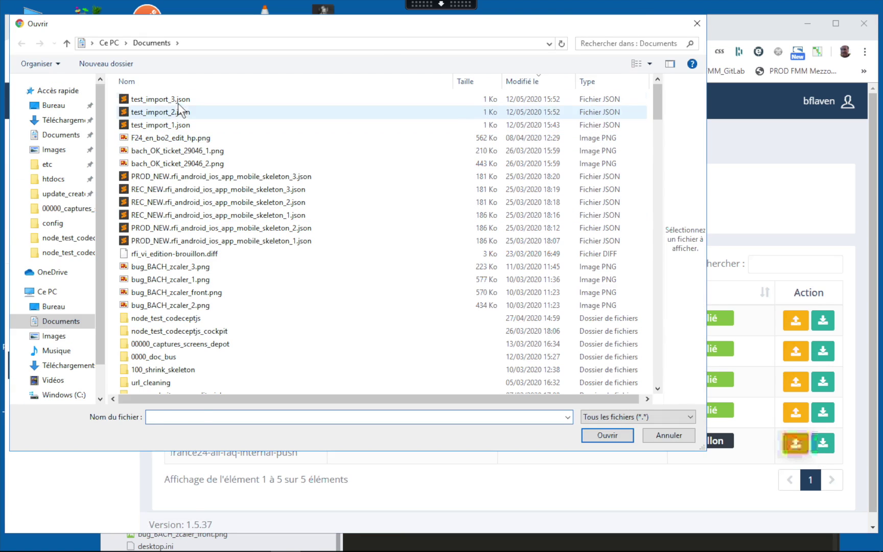
click(163, 99)
click(616, 432)
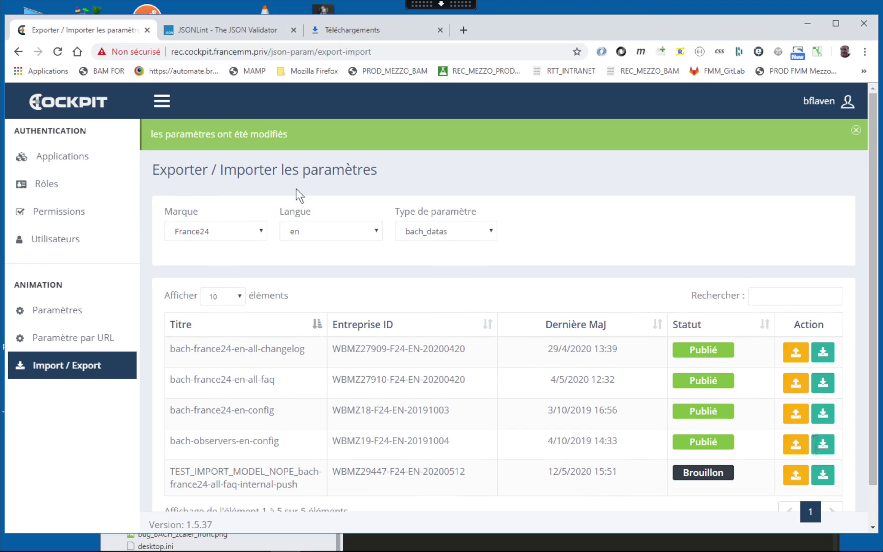
Go back to the parameter modification page and filter by France24, en and bach_datas to find the TEST_IMPORT_MODEL_NOPE parameter.
click(60, 311)
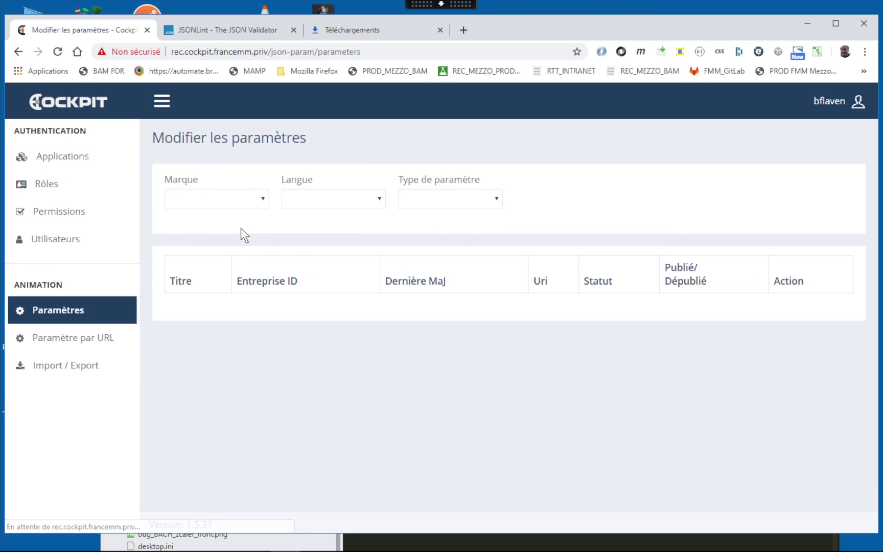
click(225, 201)
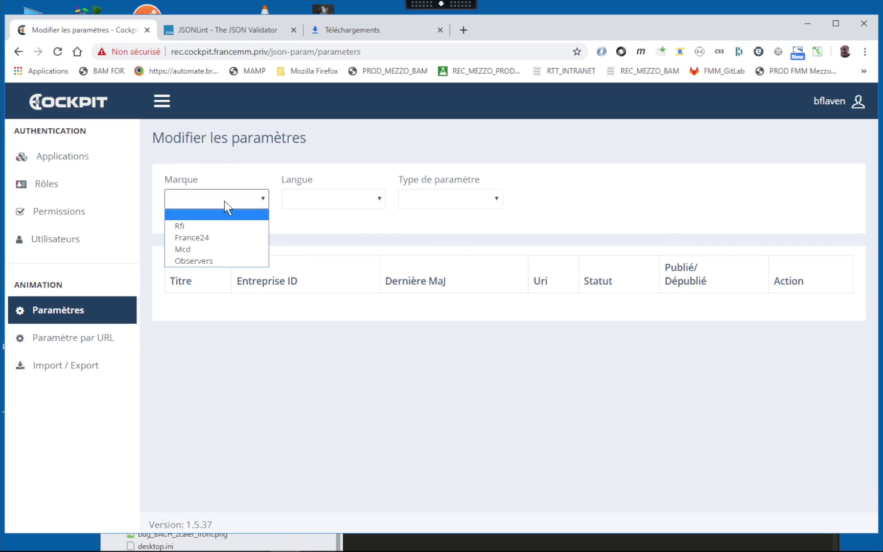
click(203, 237)
click(329, 200)
click(305, 249)
click(419, 201)
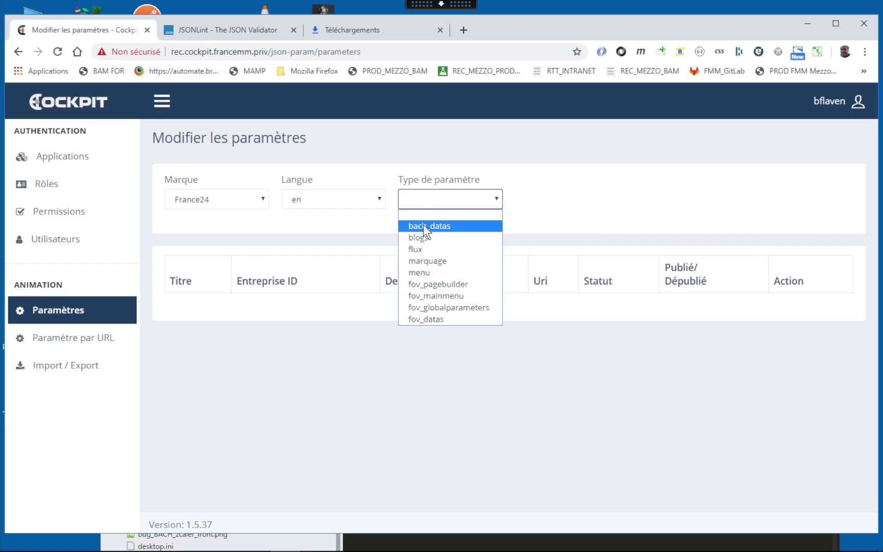
click(424, 225)
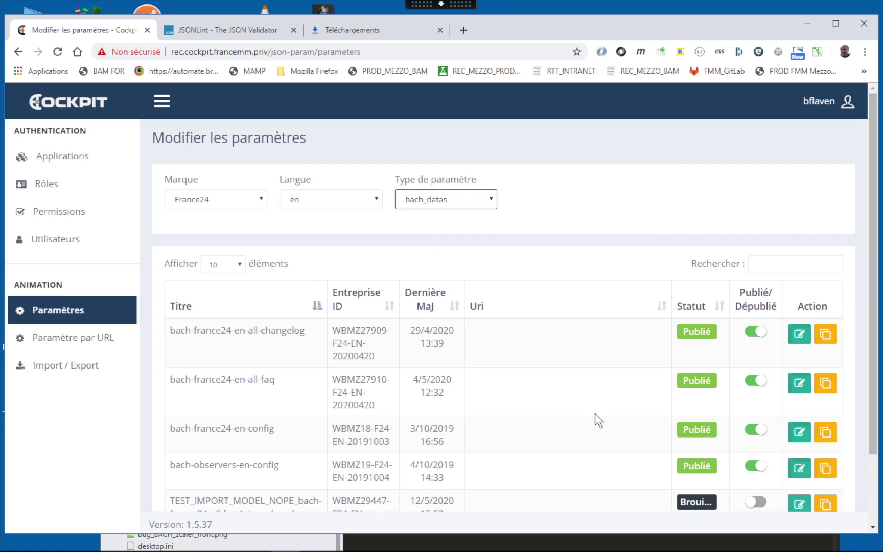
scroll(595, 414, down, 2)
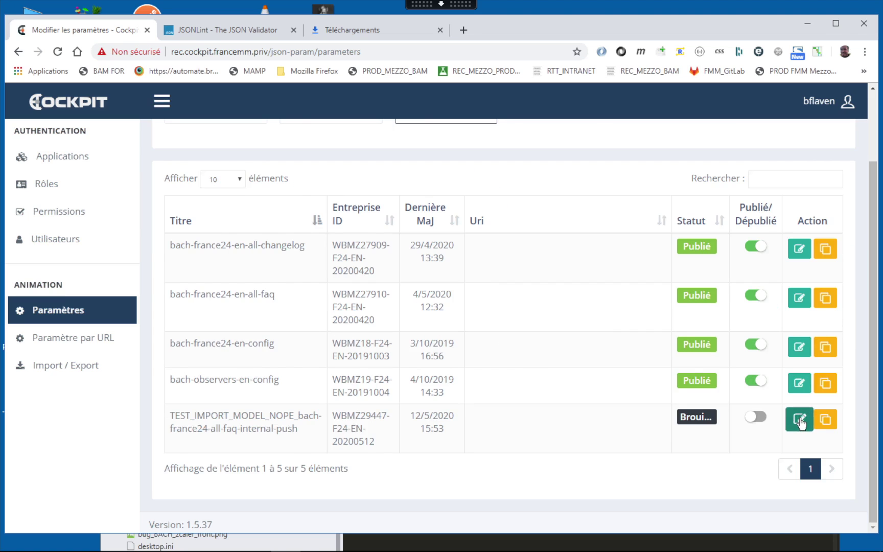
Open the TEST_IMPORT_MODEL_NOPE_bach-france24-all-faq-internal-push parameter for editing and show its JSON in Code mode.
click(798, 416)
click(313, 428)
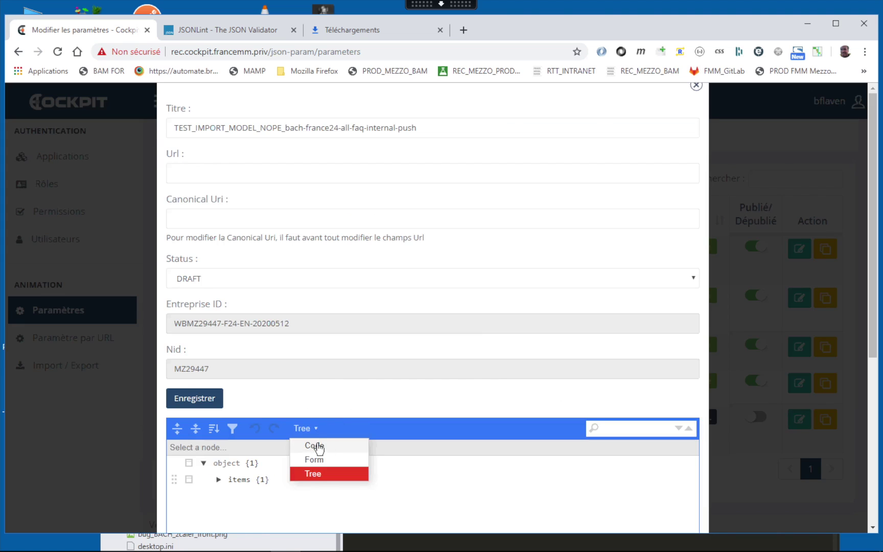
click(311, 446)
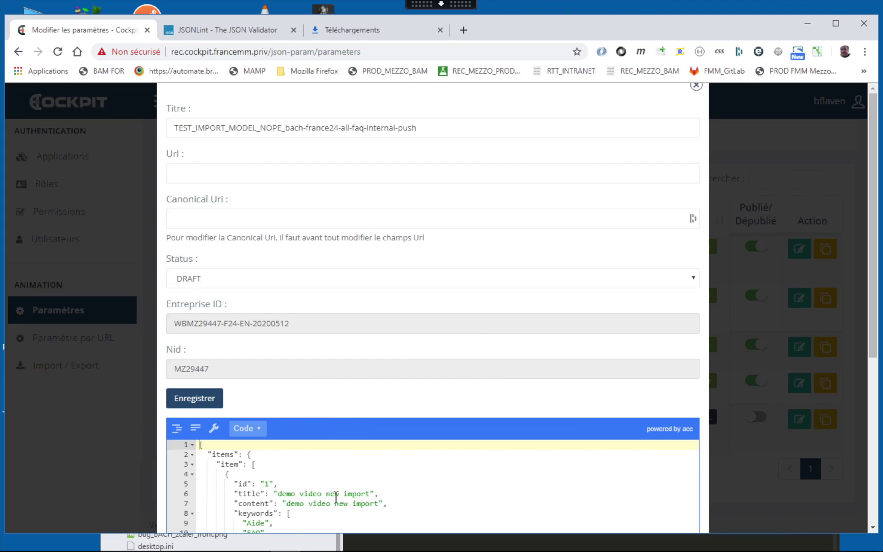
Change item 1's title and content to "test demo video new import", save the parameter and close its edit form.
click(277, 494)
text(test)
click(287, 504)
text(test)
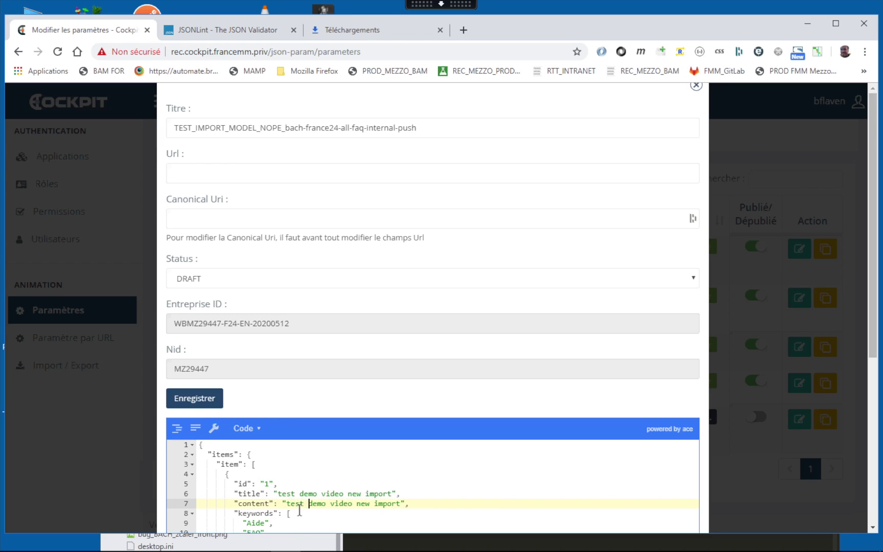
click(201, 396)
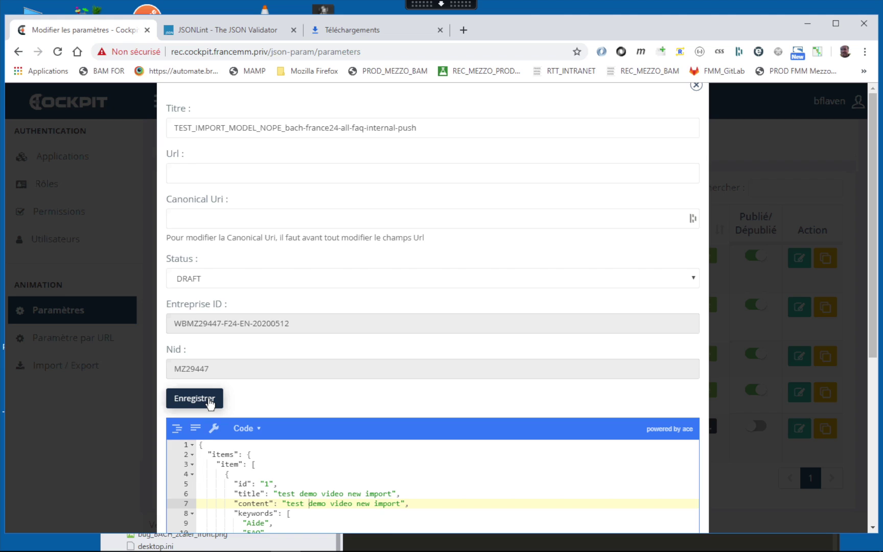
click(210, 401)
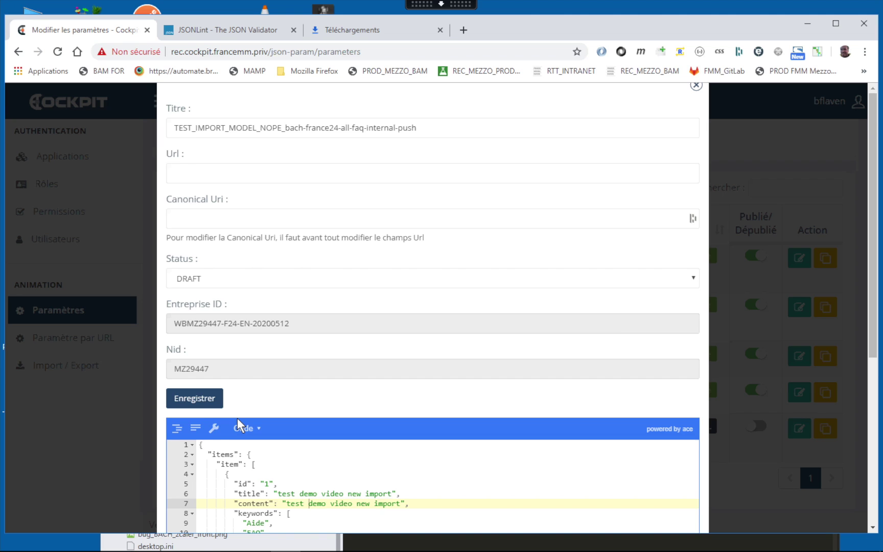
click(698, 88)
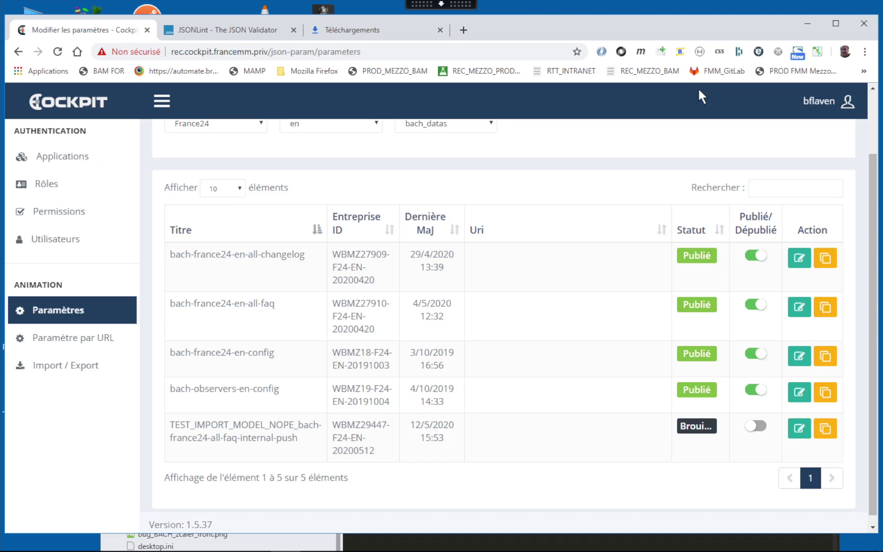
Switch to Visual Studio Code and review the DOWNLOAD and UPLOAD notes in _discovering_cockpit_2.diff.
key(super+Tab)
click(325, 295)
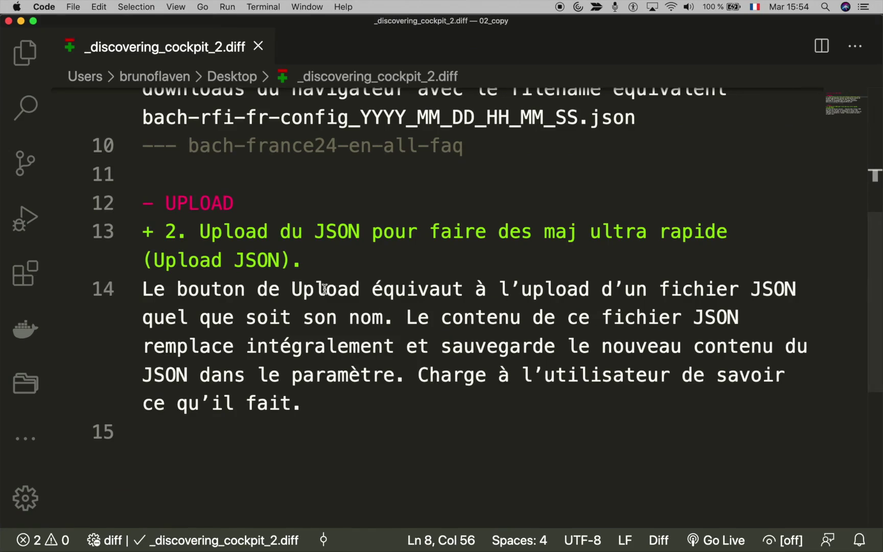
scroll(348, 271, up, 5)
scroll(348, 271, down, 5)
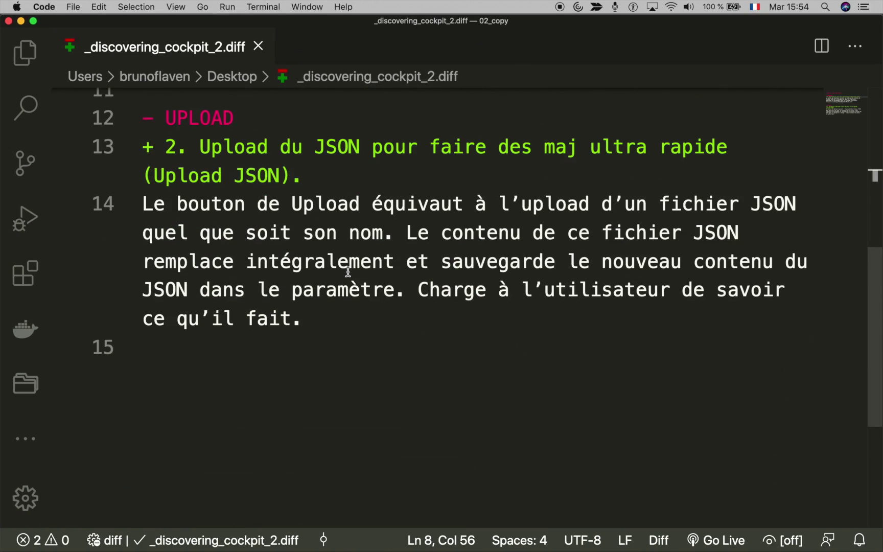
scroll(348, 271, up, 2)
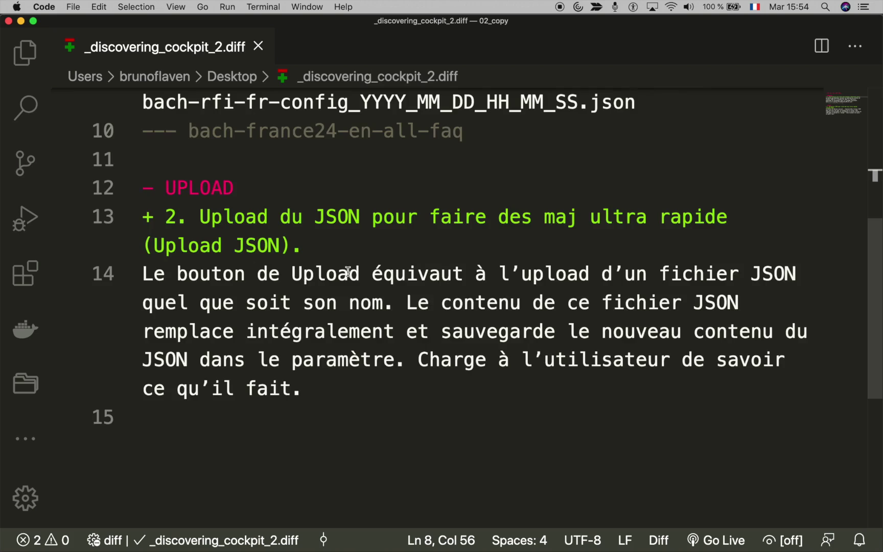
scroll(347, 272, up, 4)
scroll(347, 271, down, 1)
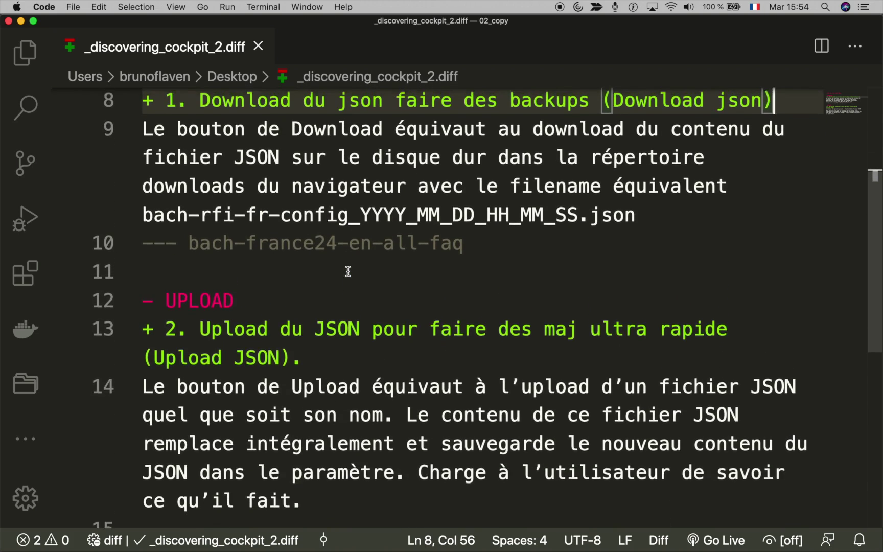
scroll(348, 272, up, 3)
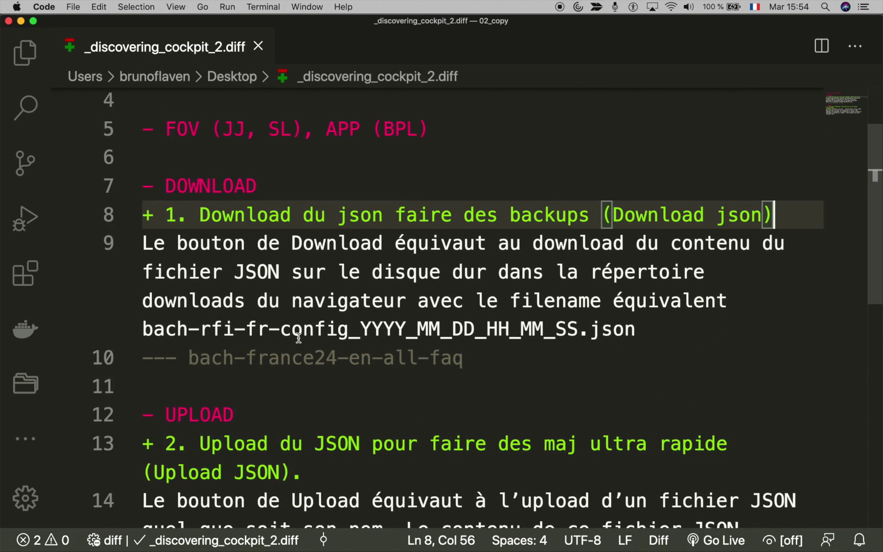
scroll(298, 339, down, 1)
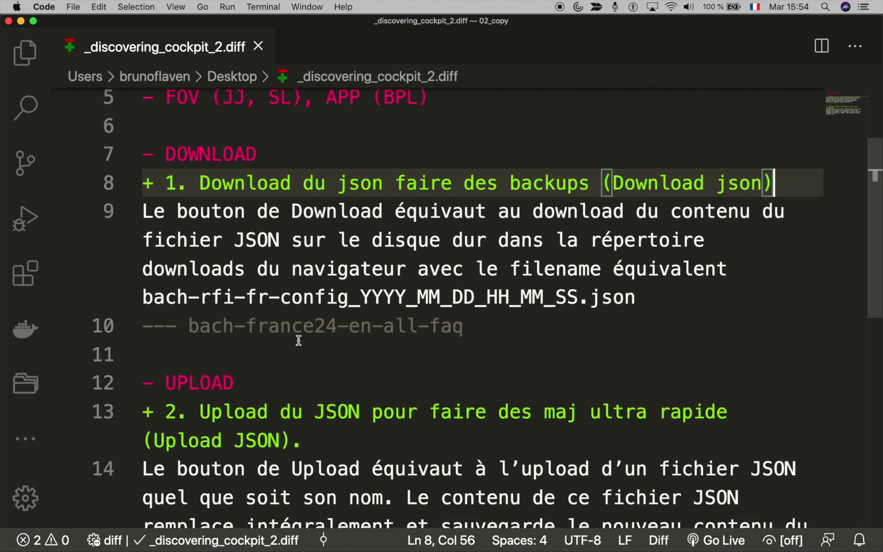
scroll(299, 339, up, 2)
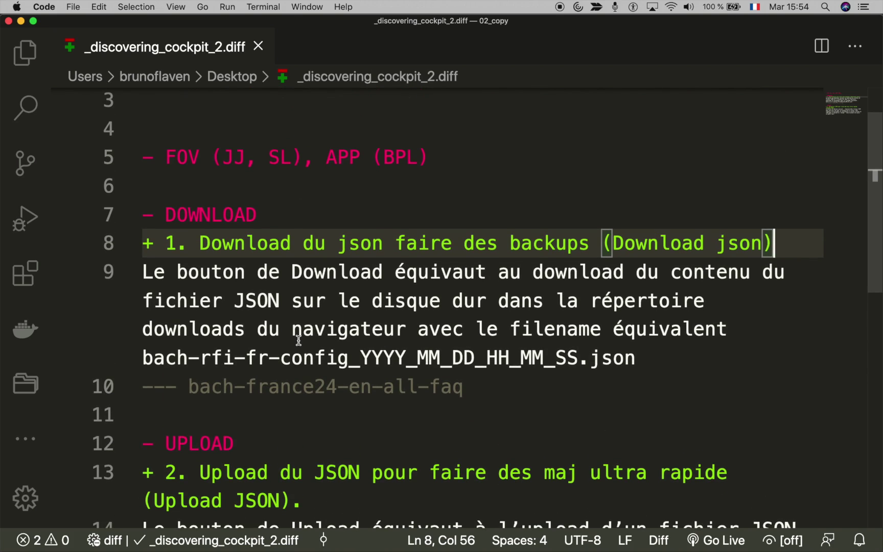